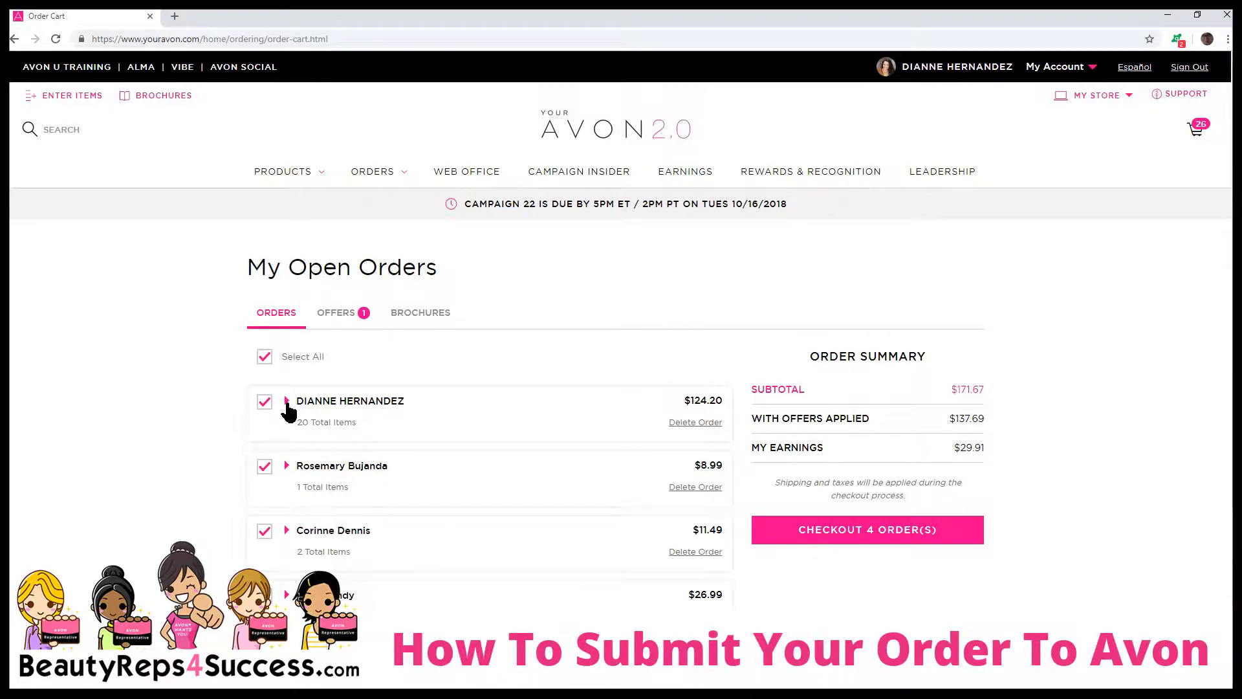
- Expand the representative's $124.20 order and scroll through its 20 items and prices
left_click(287, 401)
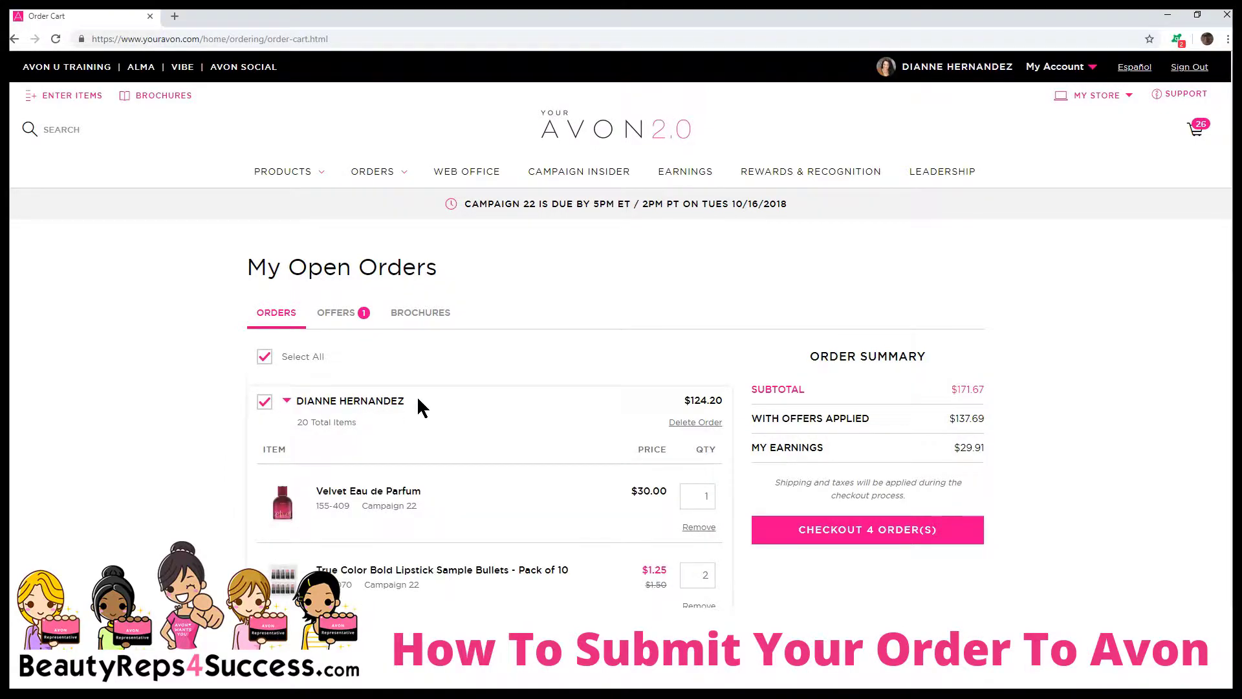
scroll(417, 398, "down", 2)
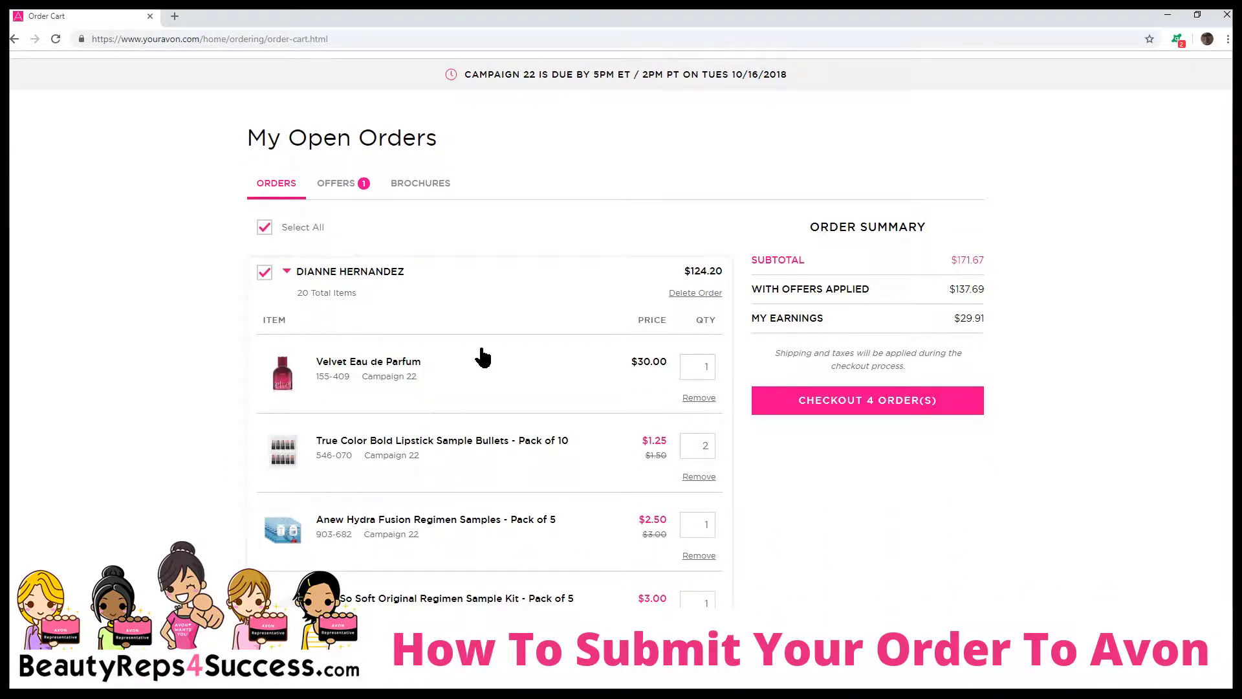
scroll(482, 354, "down", 5)
scroll(484, 329, "down", 12)
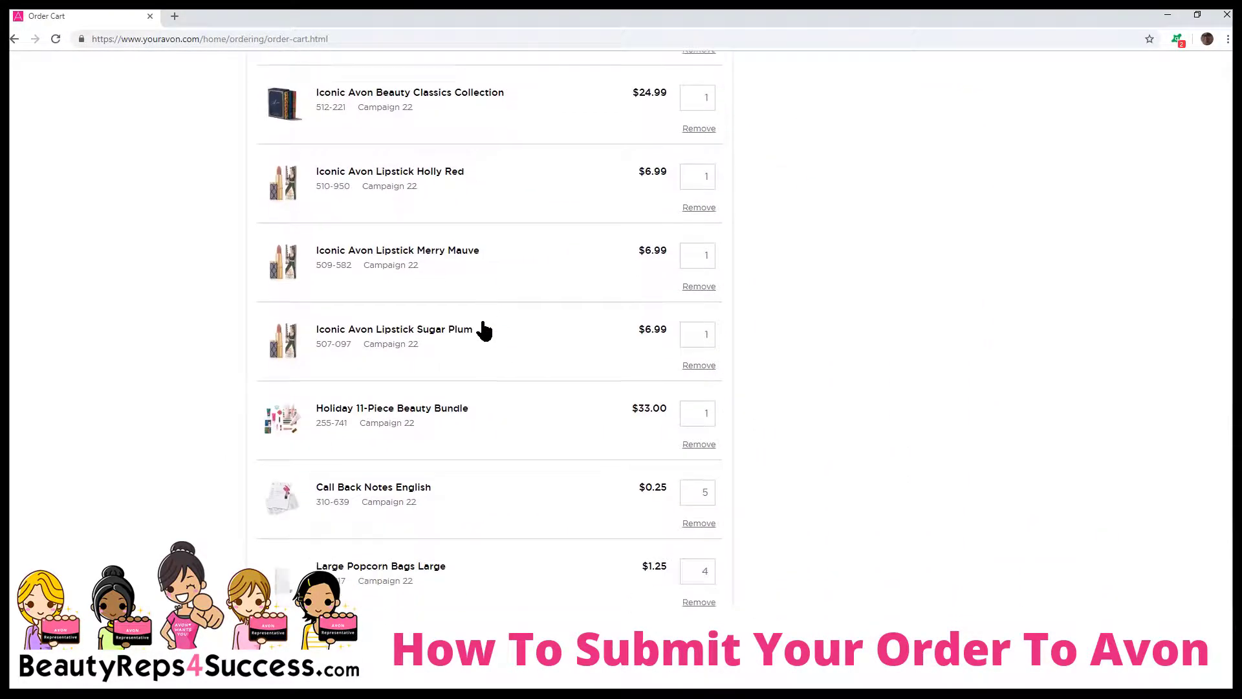
scroll(484, 351, "up", 6)
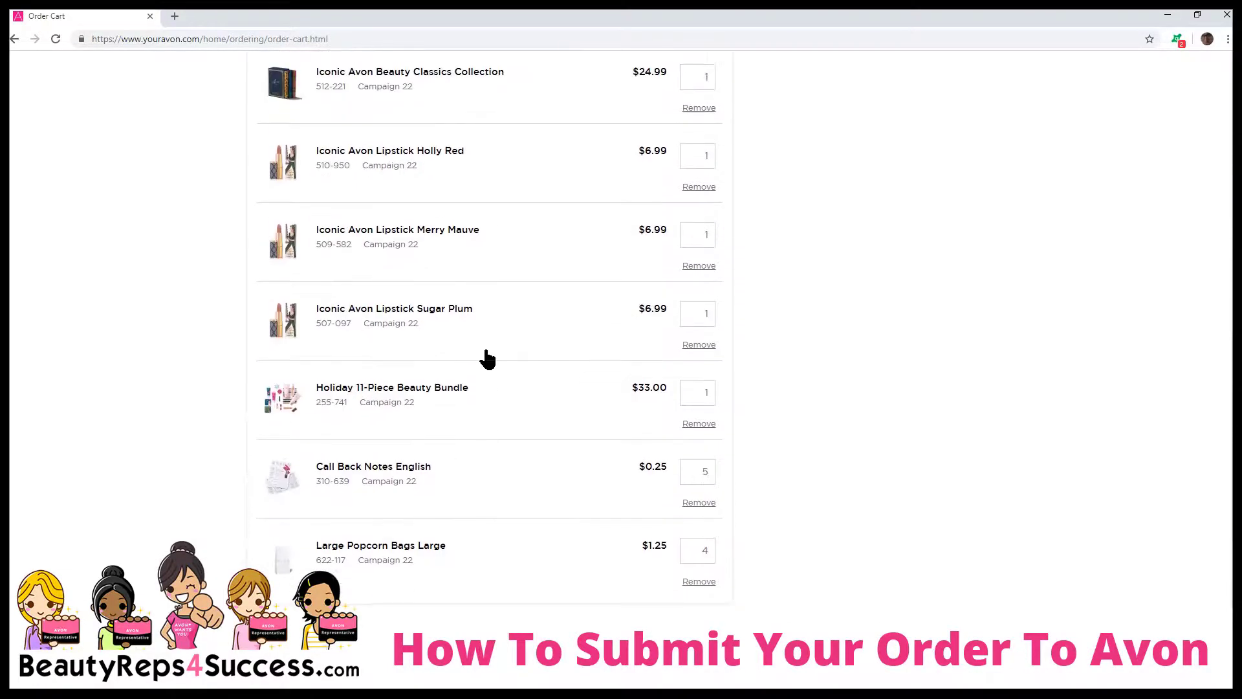
scroll(490, 347, "up", 4)
scroll(490, 349, "up", 5)
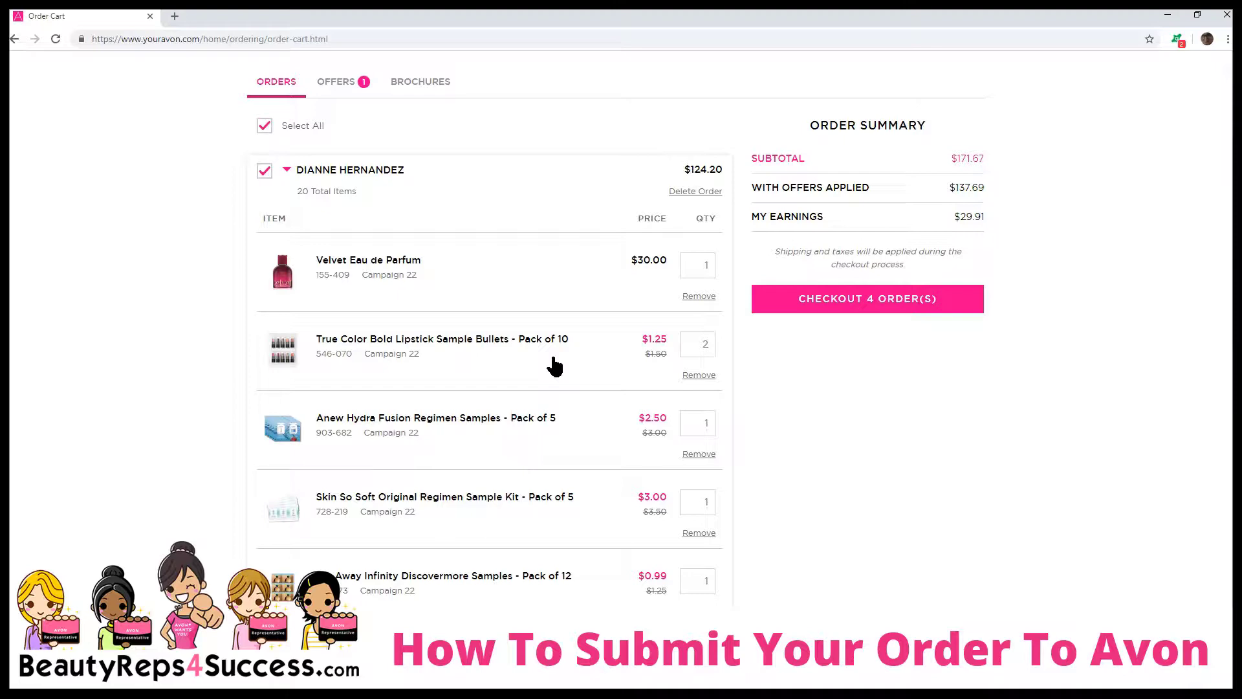
scroll(553, 366, "down", 3)
scroll(537, 391, "down", 2)
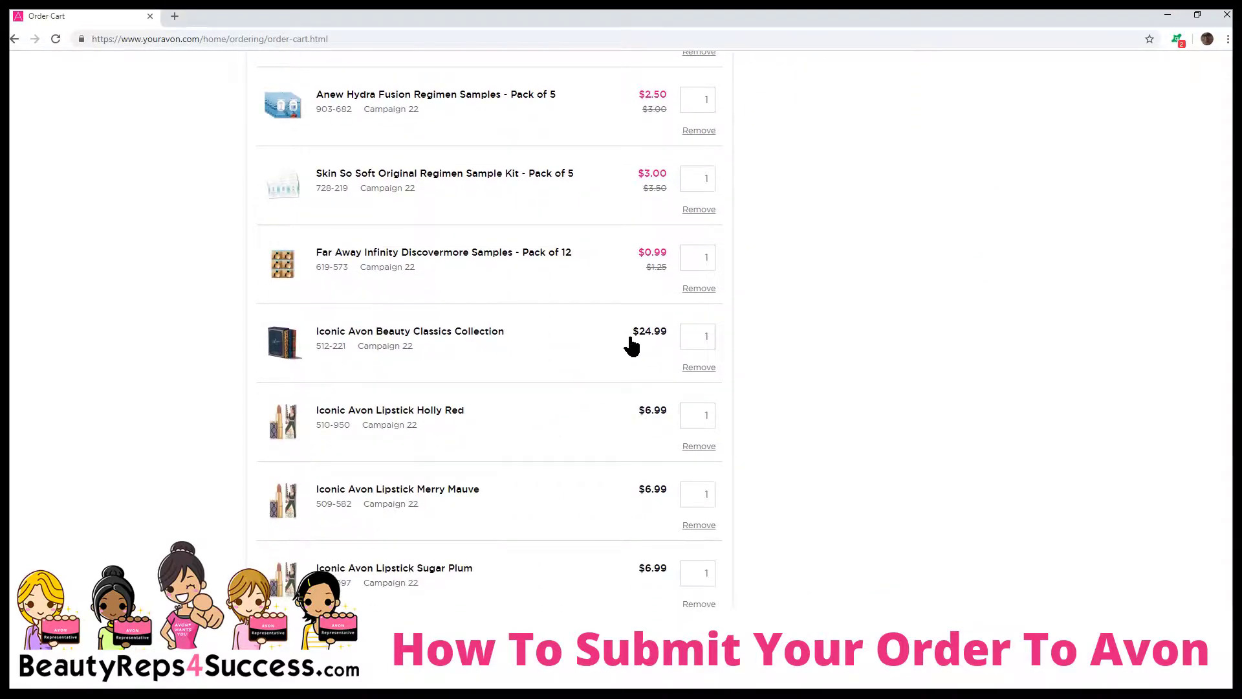
scroll(540, 351, "up", 5)
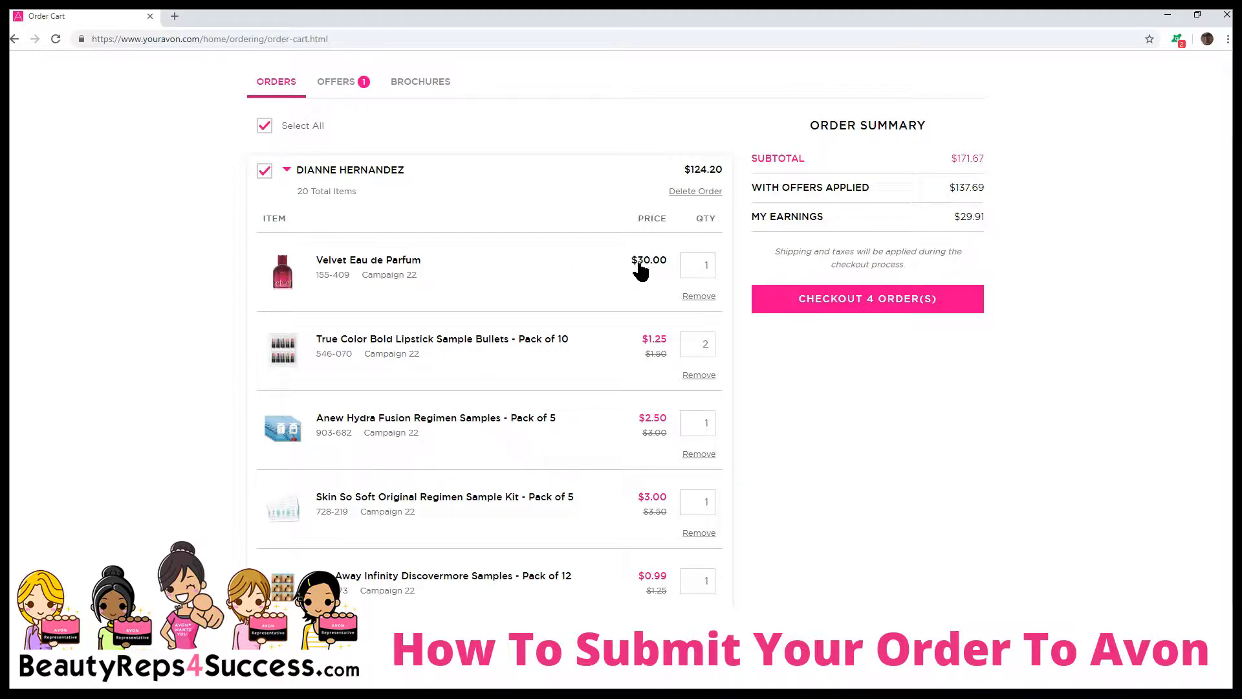
scroll(632, 270, "down", 3)
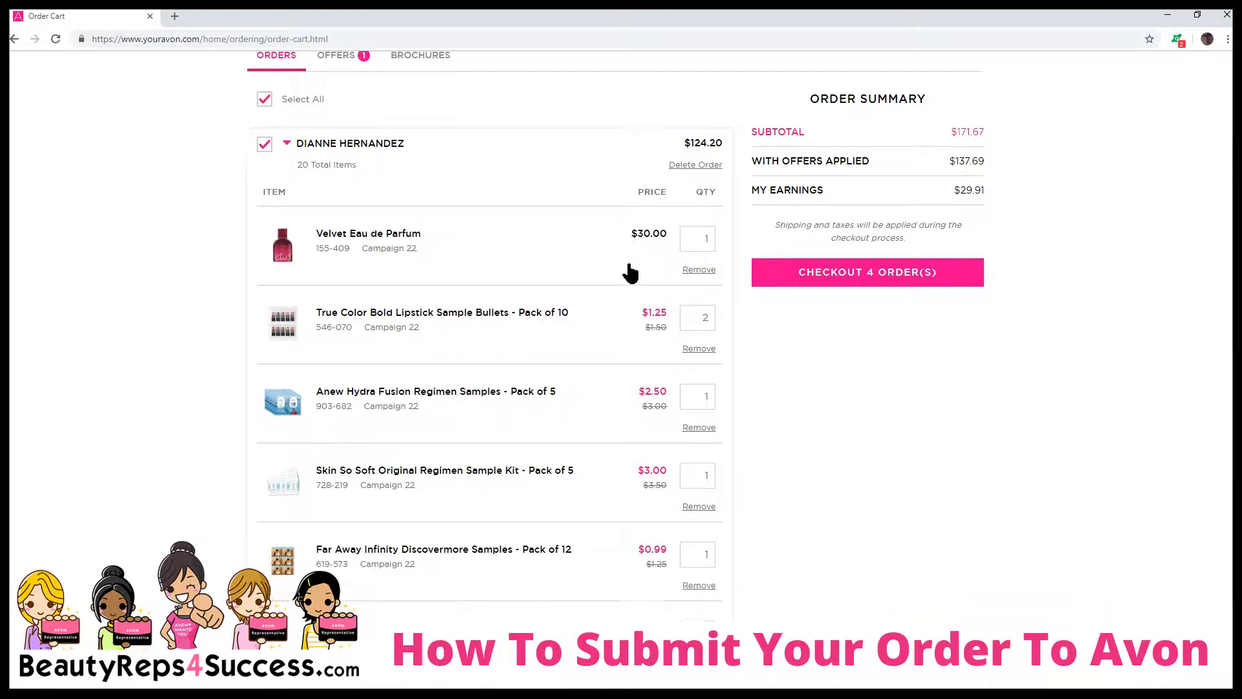
scroll(613, 278, "down", 1)
scroll(615, 278, "down", 2)
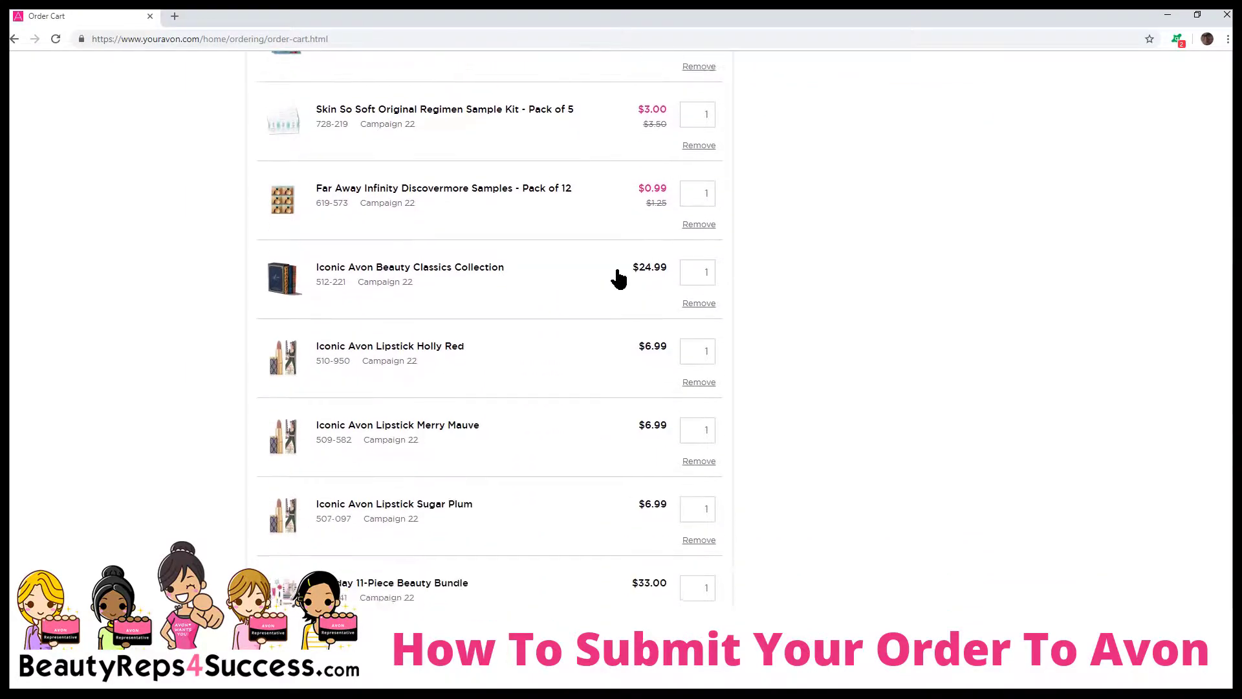
scroll(615, 276, "up", 5)
- Collapse the representative's order, then review and collapse the second customer's order
left_click(286, 107)
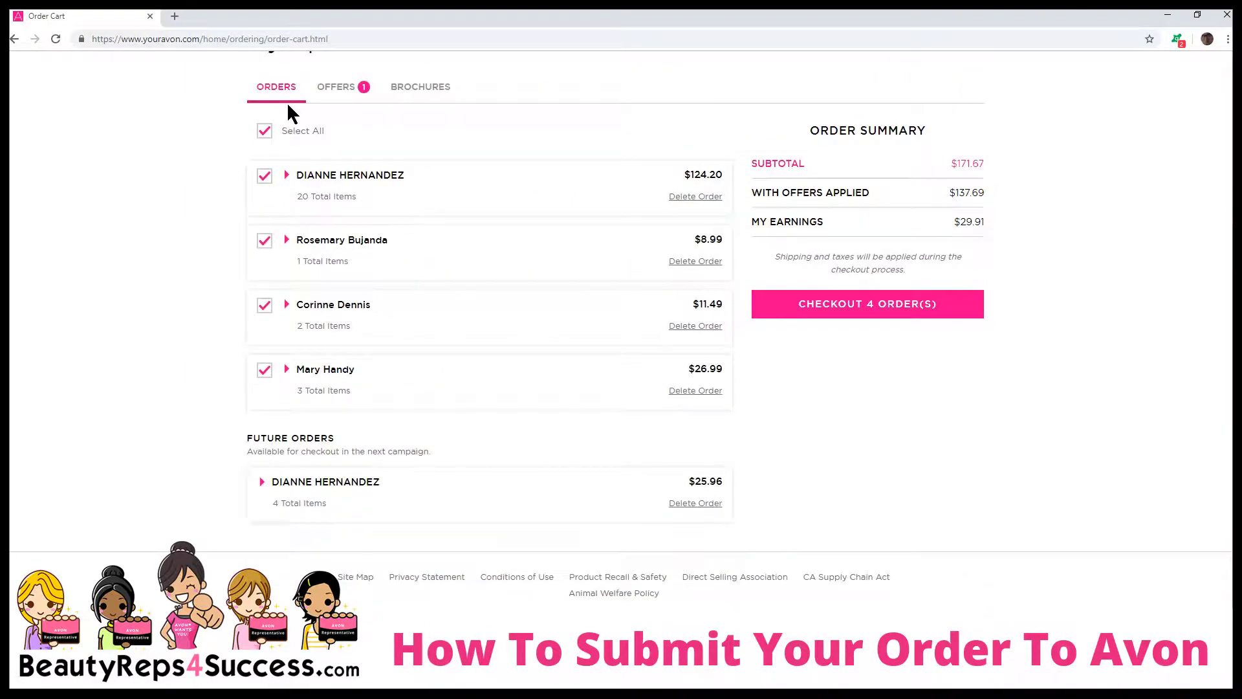
left_click(287, 239)
scroll(284, 250, "down", 1)
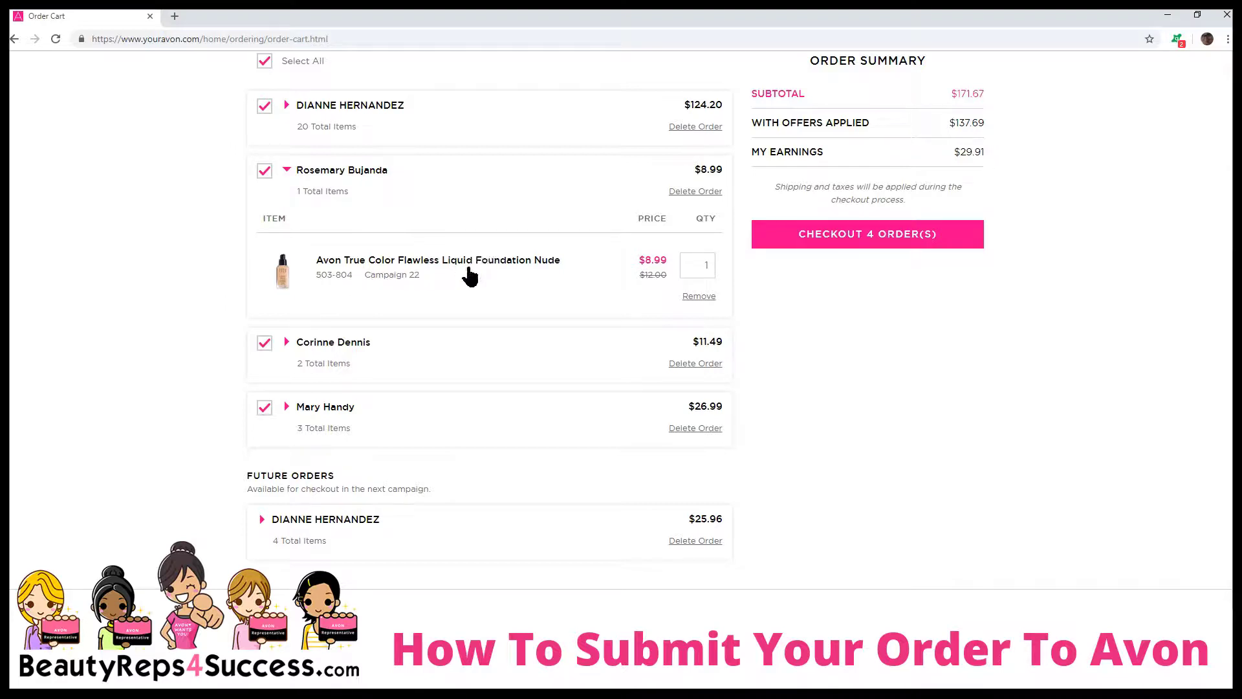
left_click(285, 171)
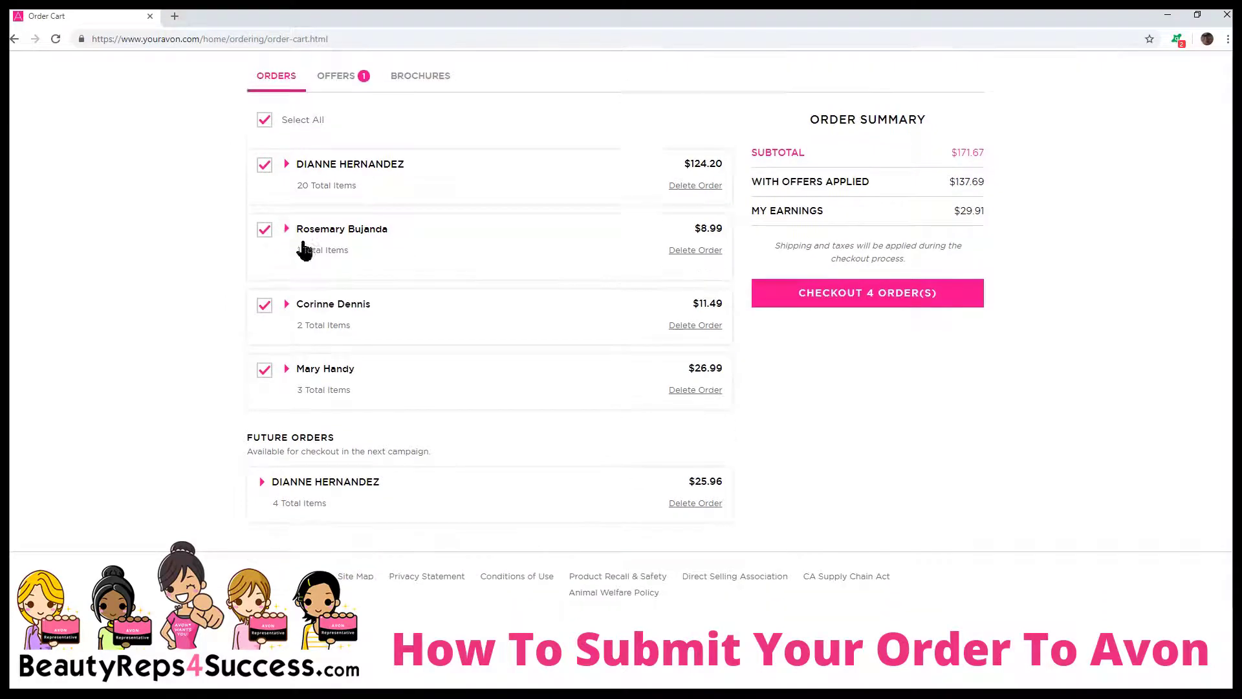
- Review the third and fourth customers' orders in turn, leaving both collapsed
left_click(287, 304)
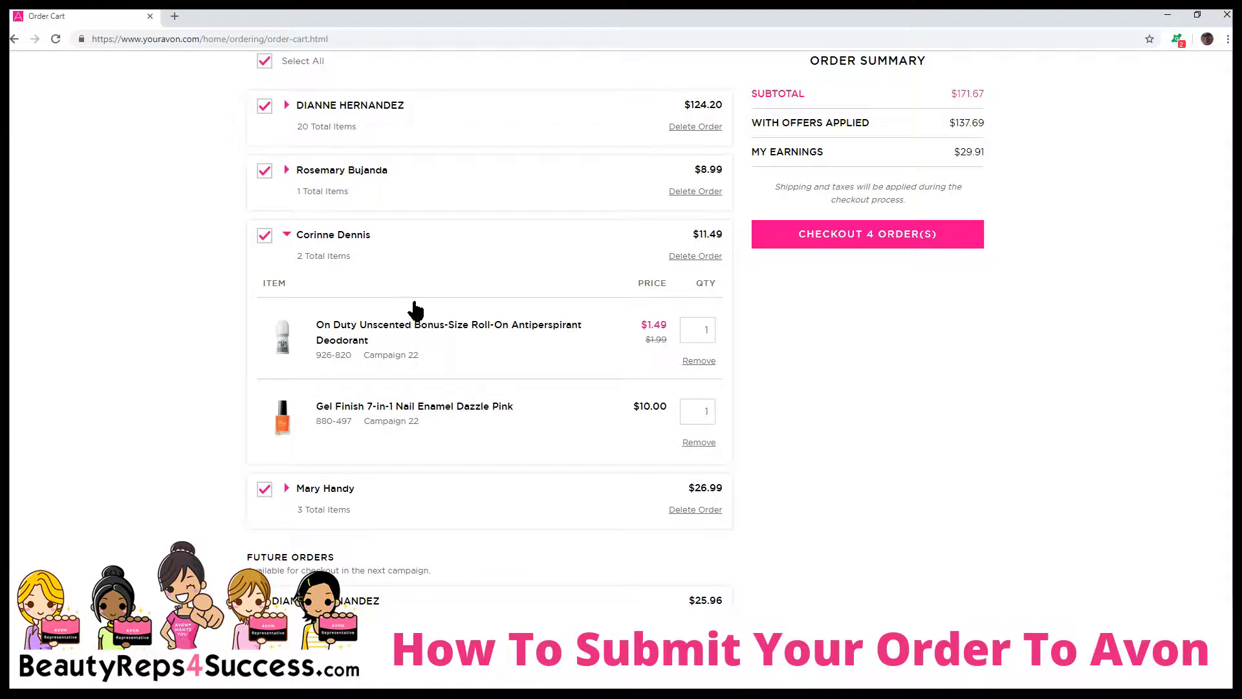
left_click(287, 236)
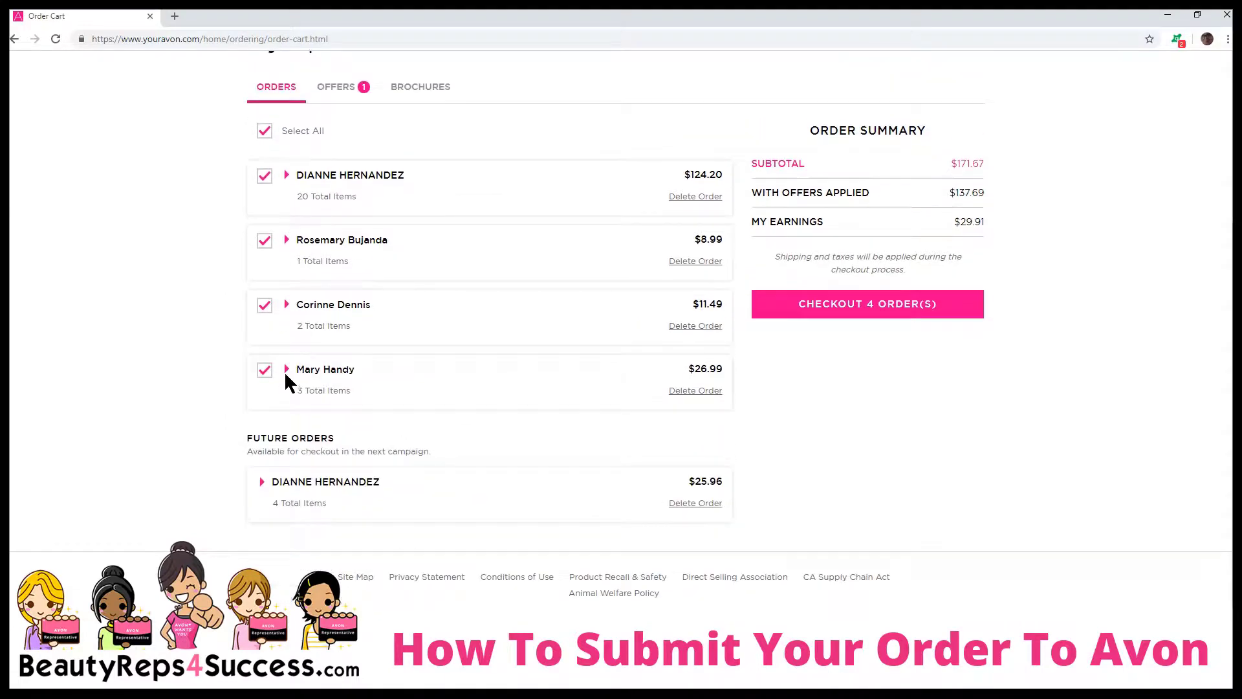
left_click(286, 370)
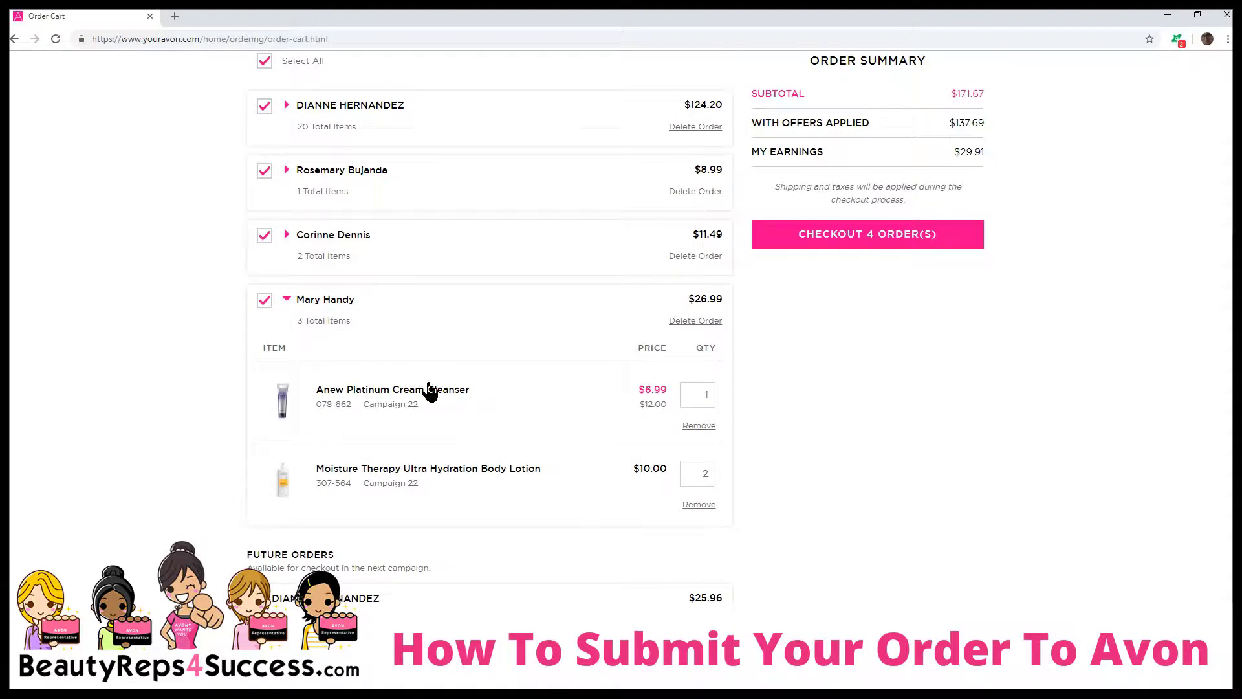
left_click(287, 300)
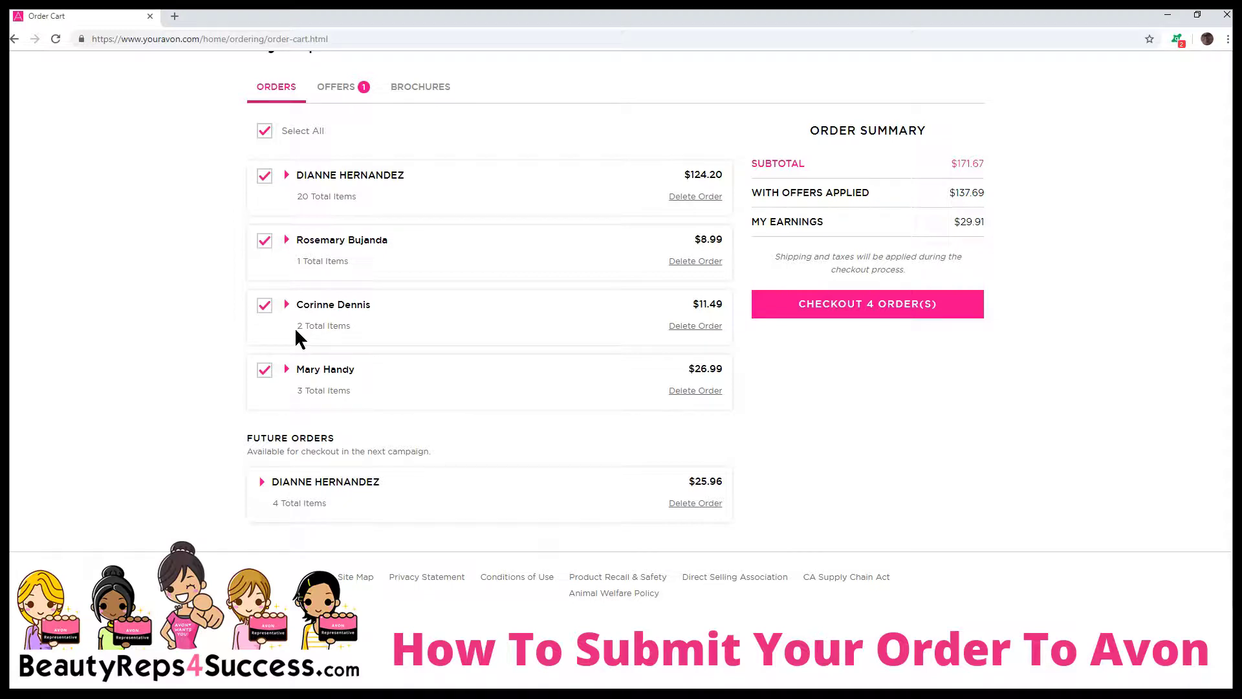
scroll(446, 275, "up", 2)
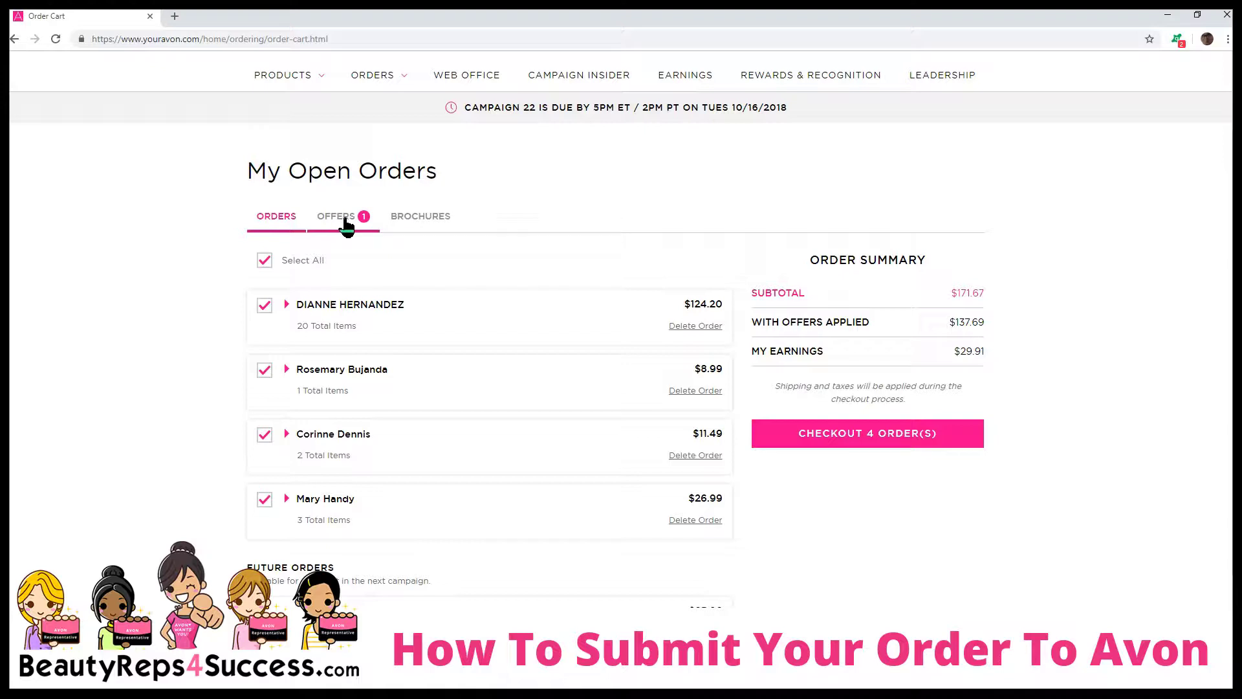
- On the Offers tab, change the Velvet Crush A Box quantity to 3
left_click(345, 219)
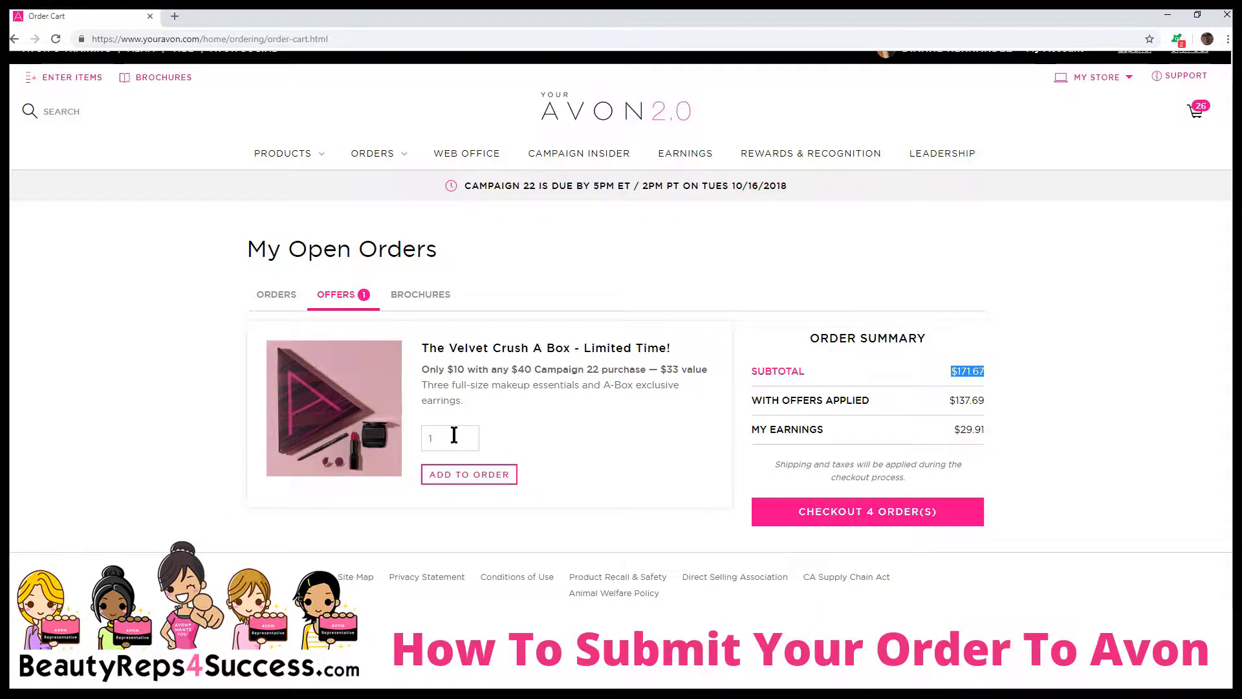
left_click_drag(454, 434, 426, 438)
type("3")
- Note the $171.67 subtotal and return to the Orders list
left_click_drag(950, 370, 996, 368)
left_click(271, 295)
scroll(382, 311, "down", 1)
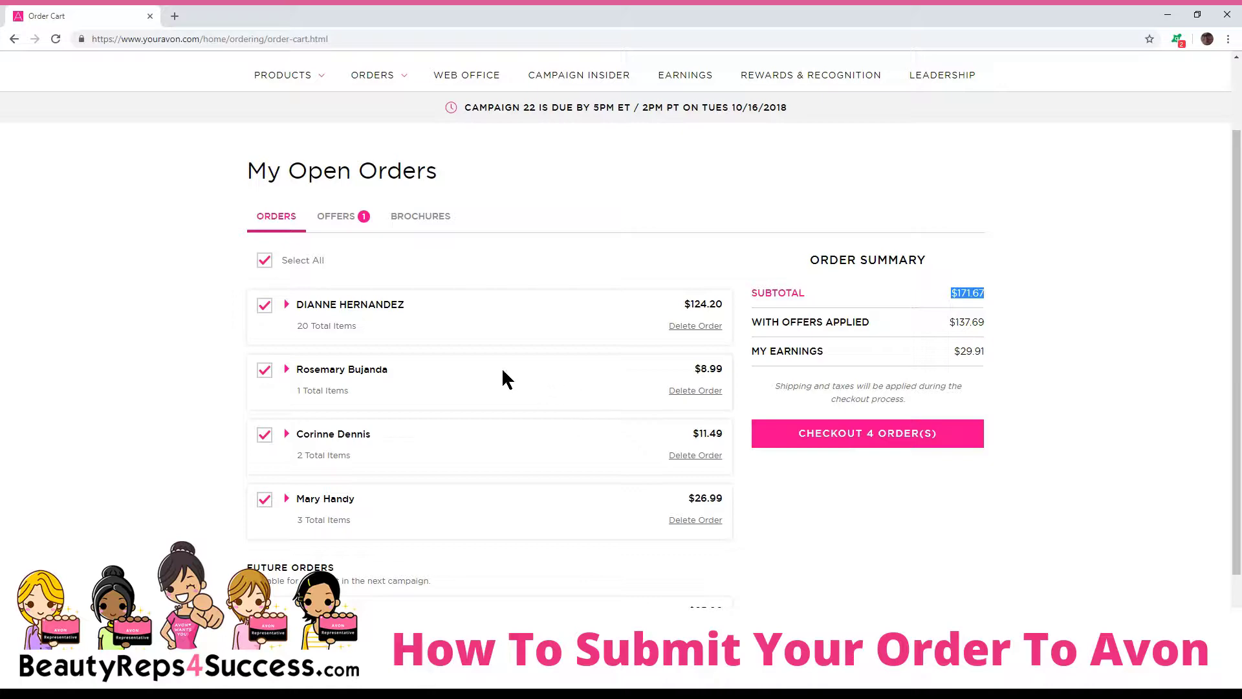
- Switch to the Brochures tab and browse the C24 and C23 brochure packs
left_click(415, 220)
left_click(346, 222)
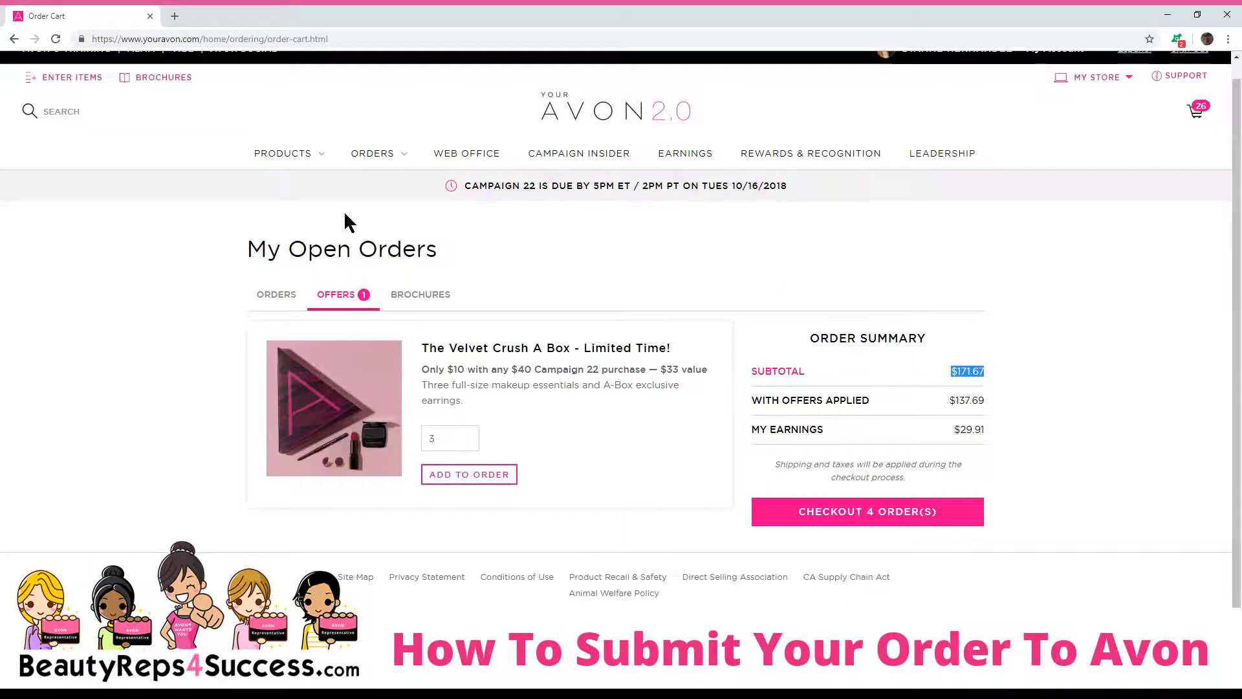
left_click(422, 299)
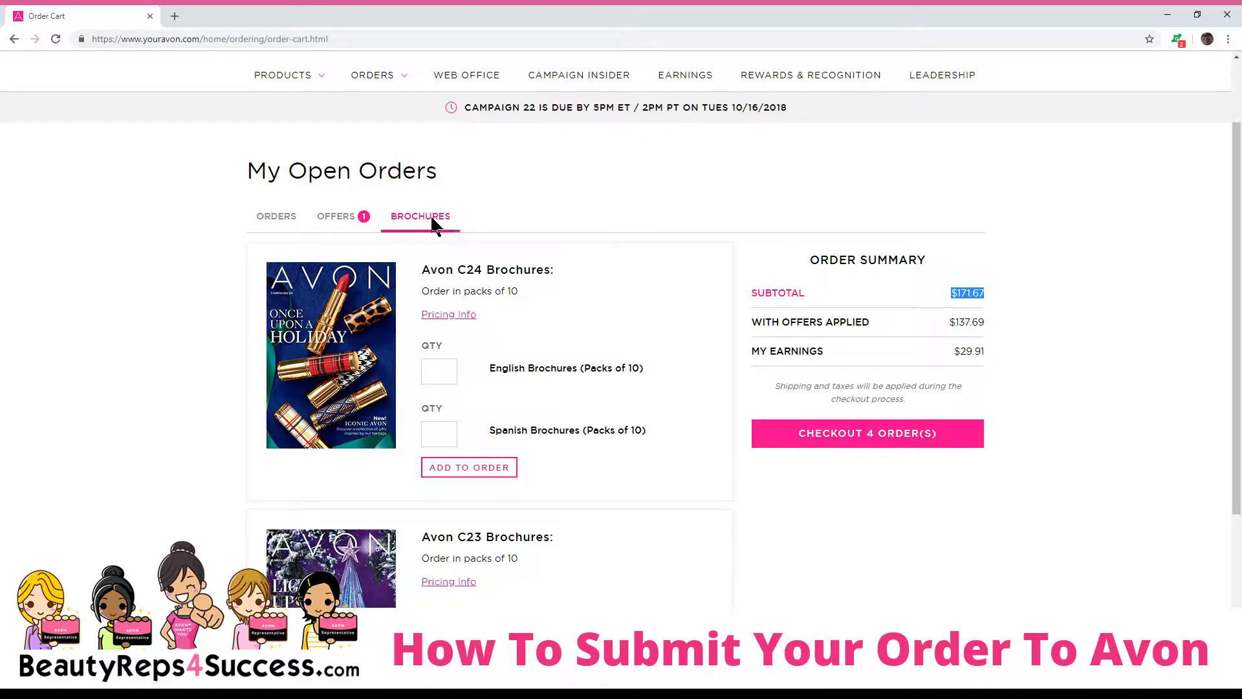
scroll(582, 321, "down", 2)
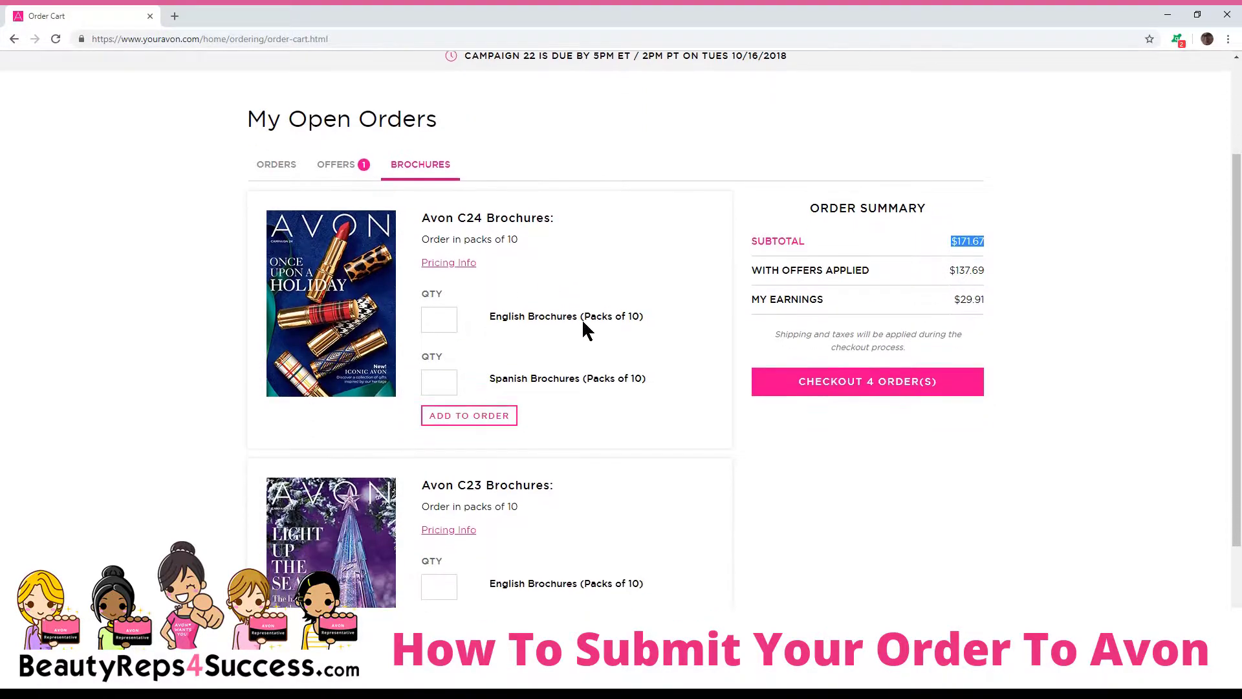
scroll(582, 321, "down", 3)
scroll(596, 310, "up", 2)
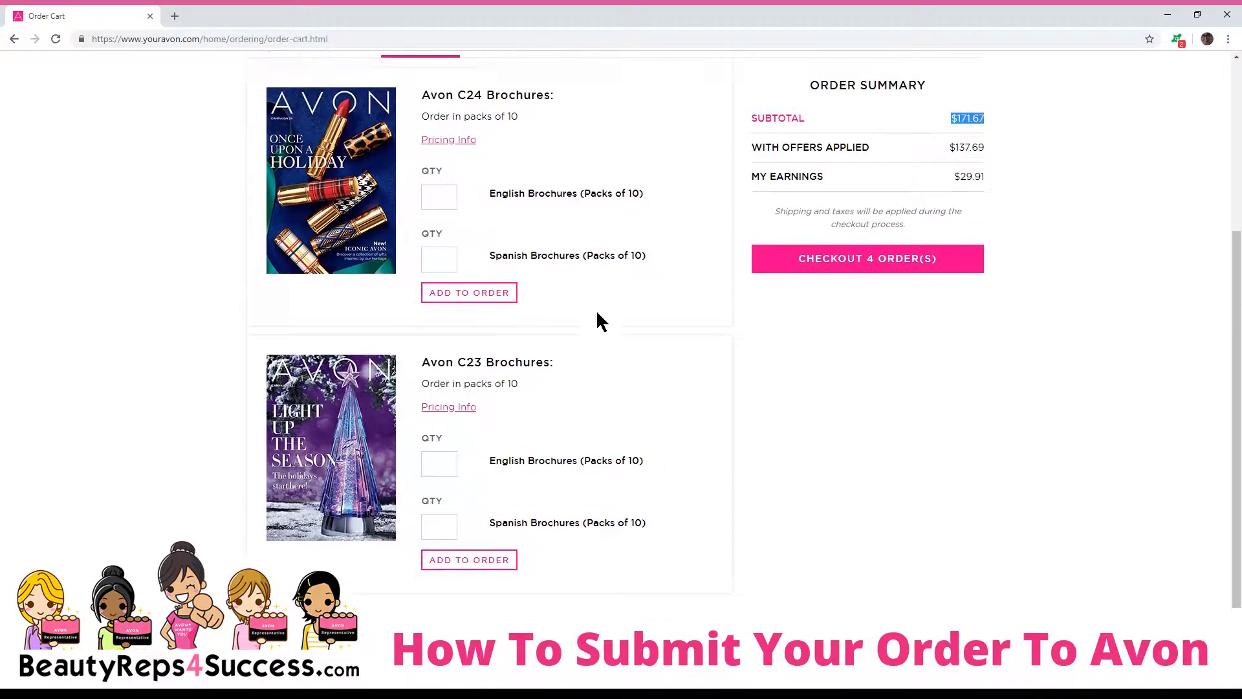
- Check C24 brochure pricing (64.9¢ one pack, 25.8¢ for ten packs), then close it
left_click(460, 200)
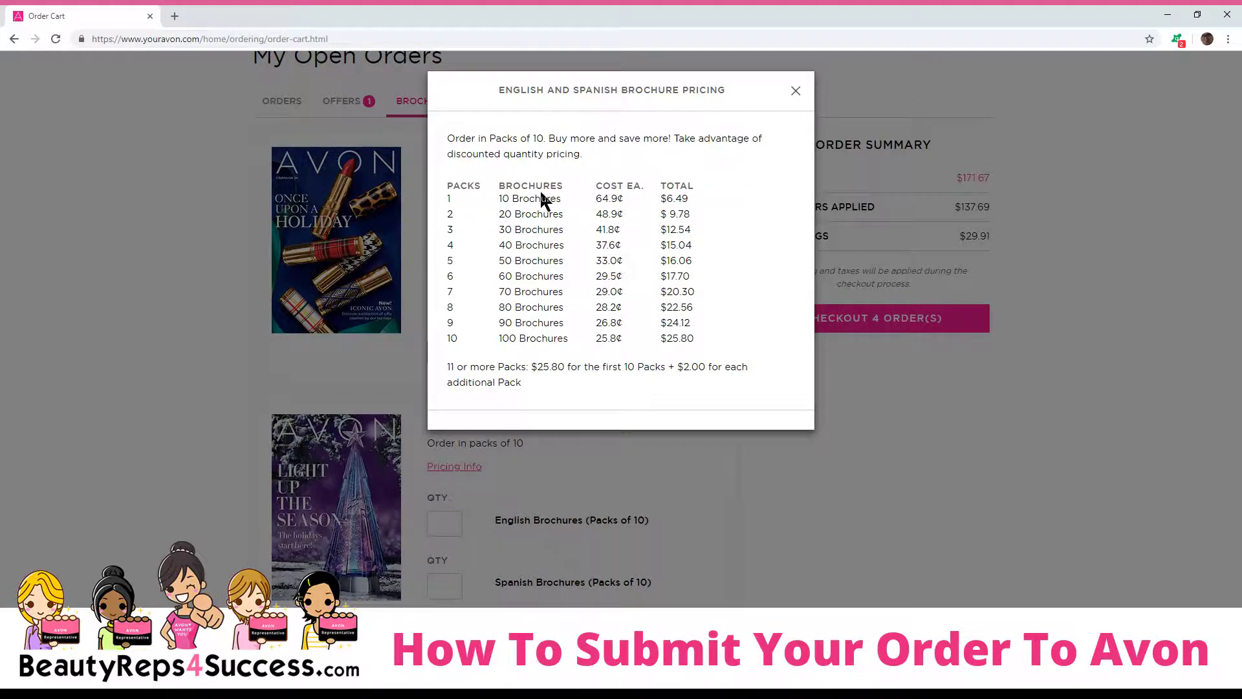
left_click_drag(595, 197, 625, 201)
left_click_drag(596, 338, 645, 333)
left_click_drag(448, 363, 515, 382)
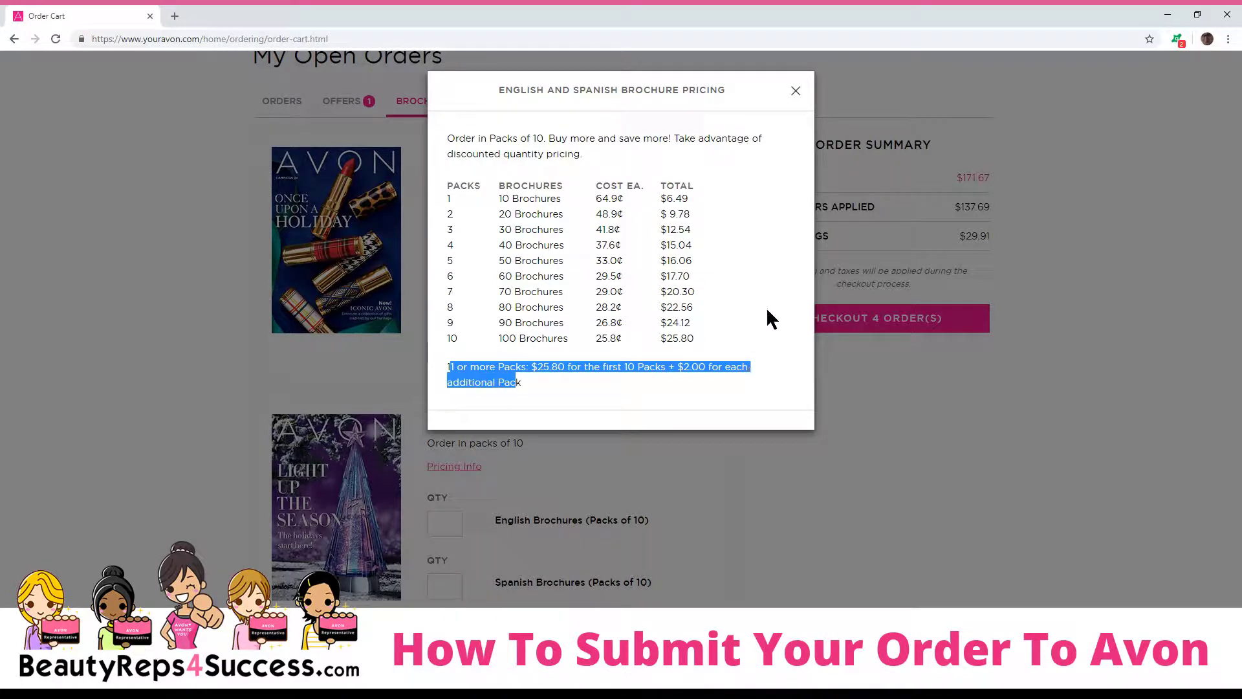
left_click(796, 90)
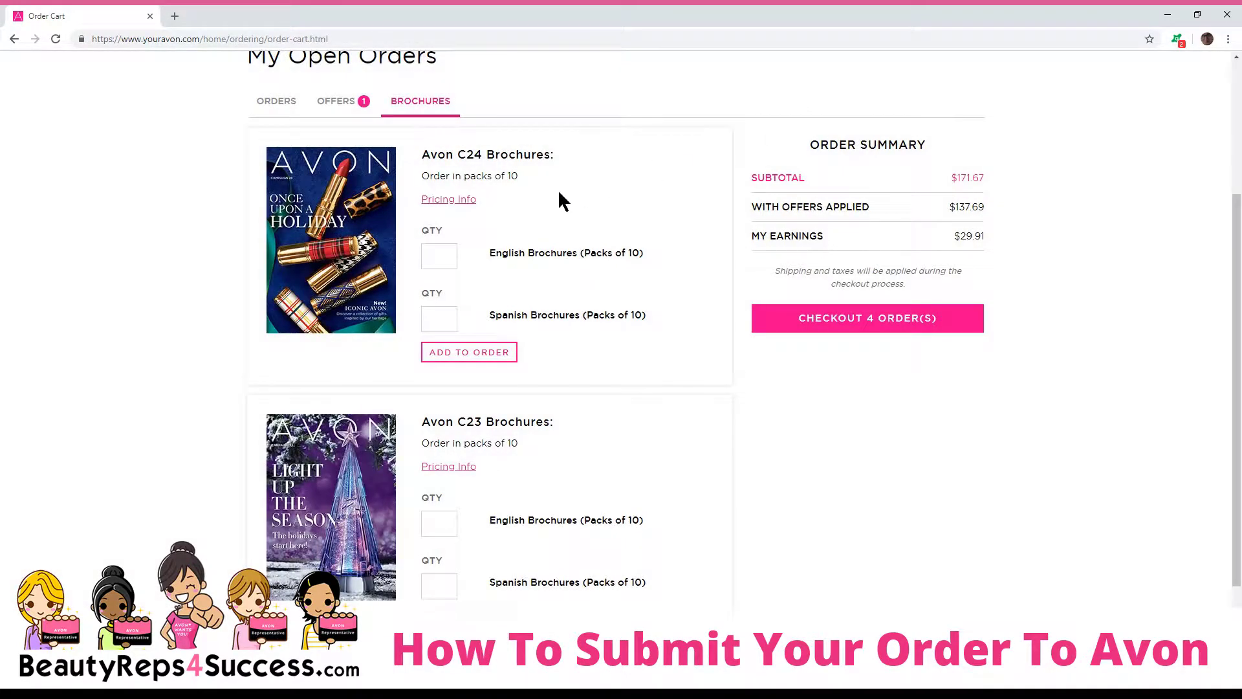
scroll(556, 189, "up", 2)
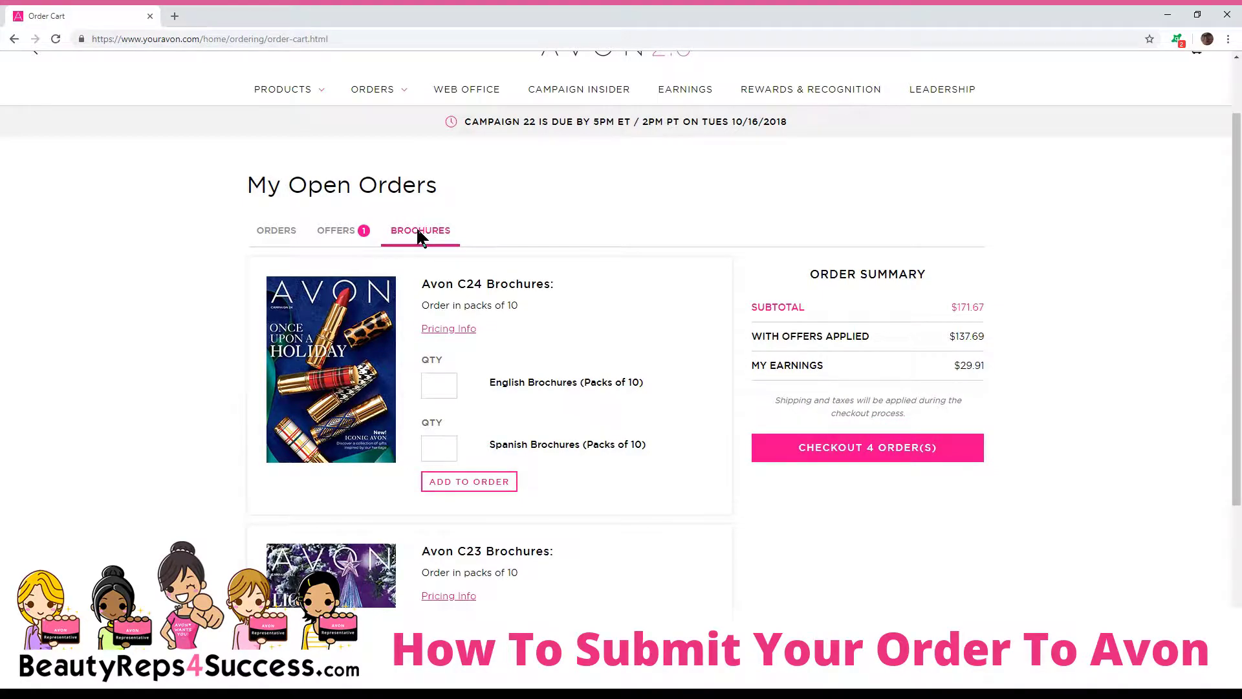
- Glance at the Velvet Crush A Box offer, then return to the Orders list
left_click(337, 231)
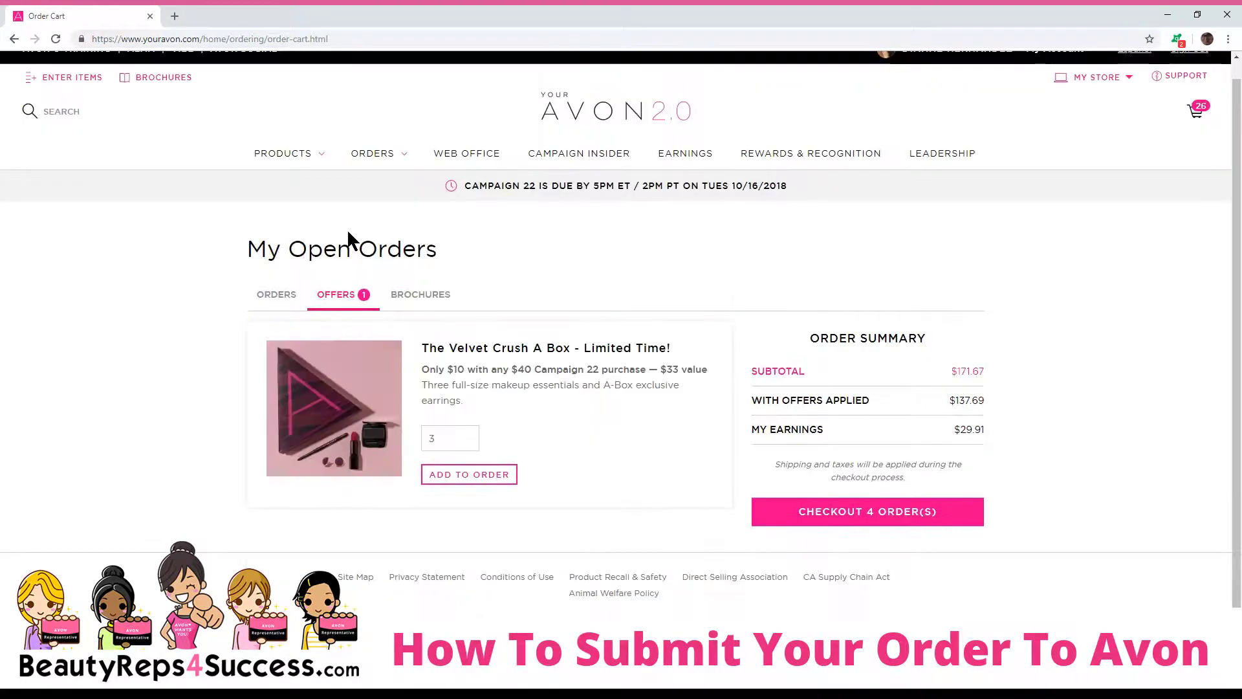
left_click(285, 292)
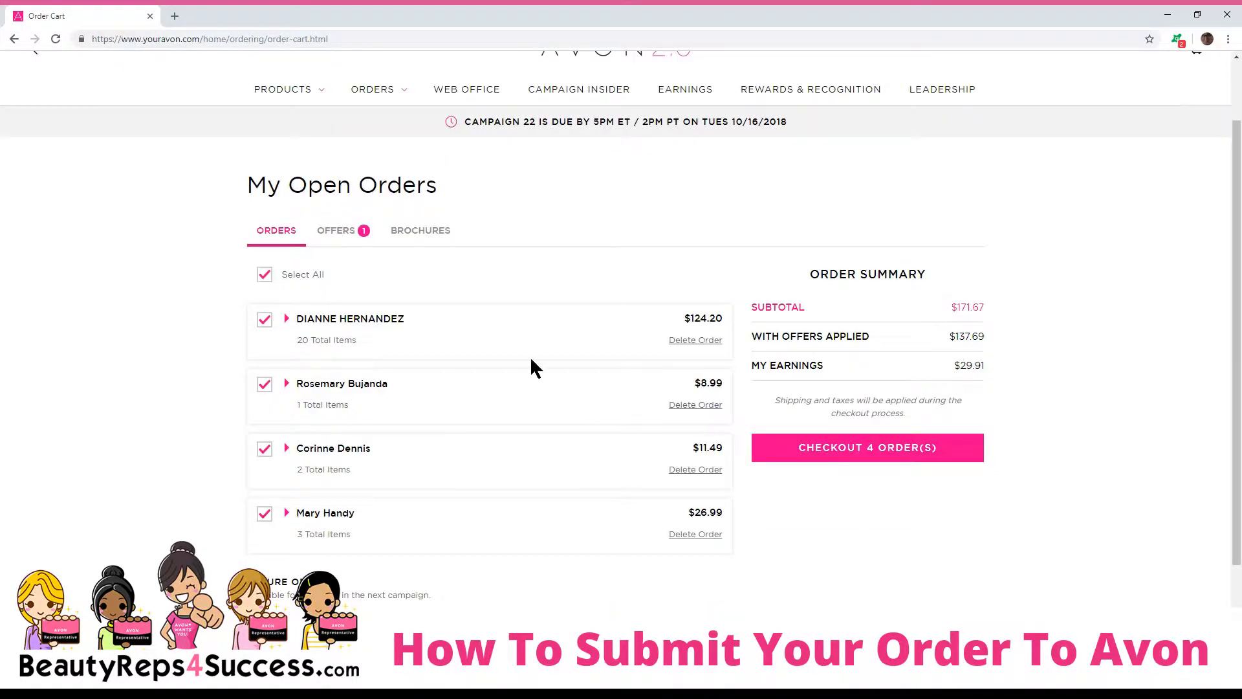
scroll(588, 365, "down", 2)
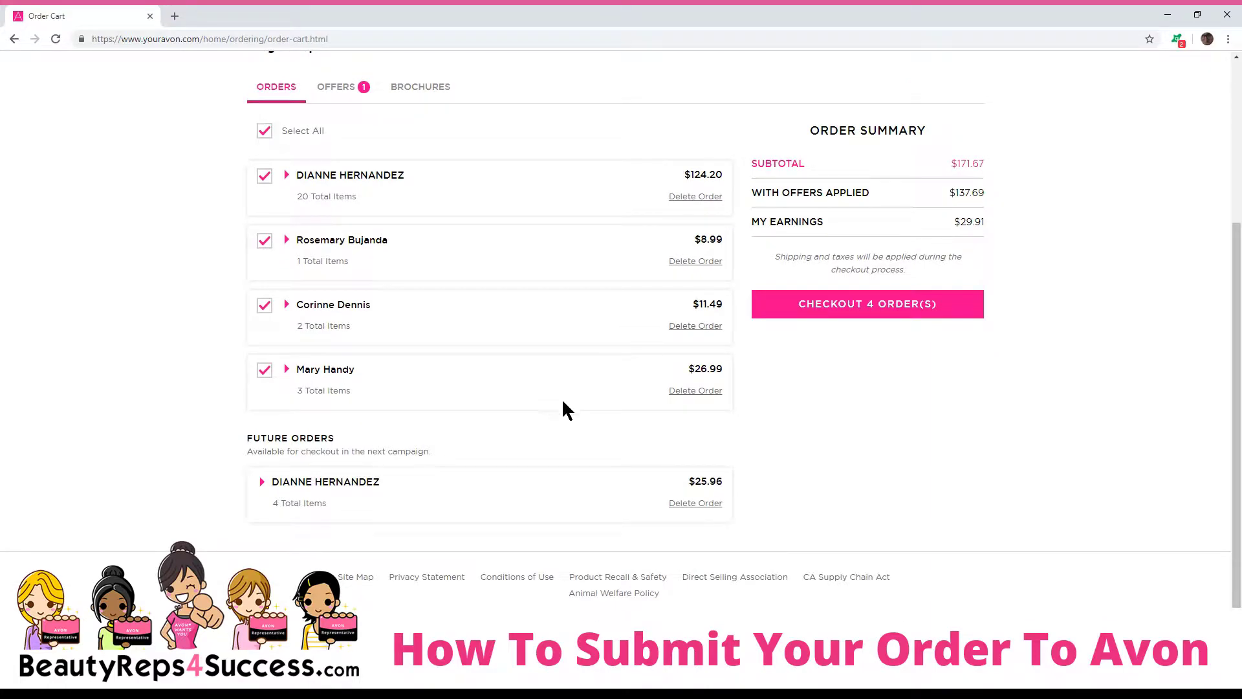
scroll(561, 405, "up", 1)
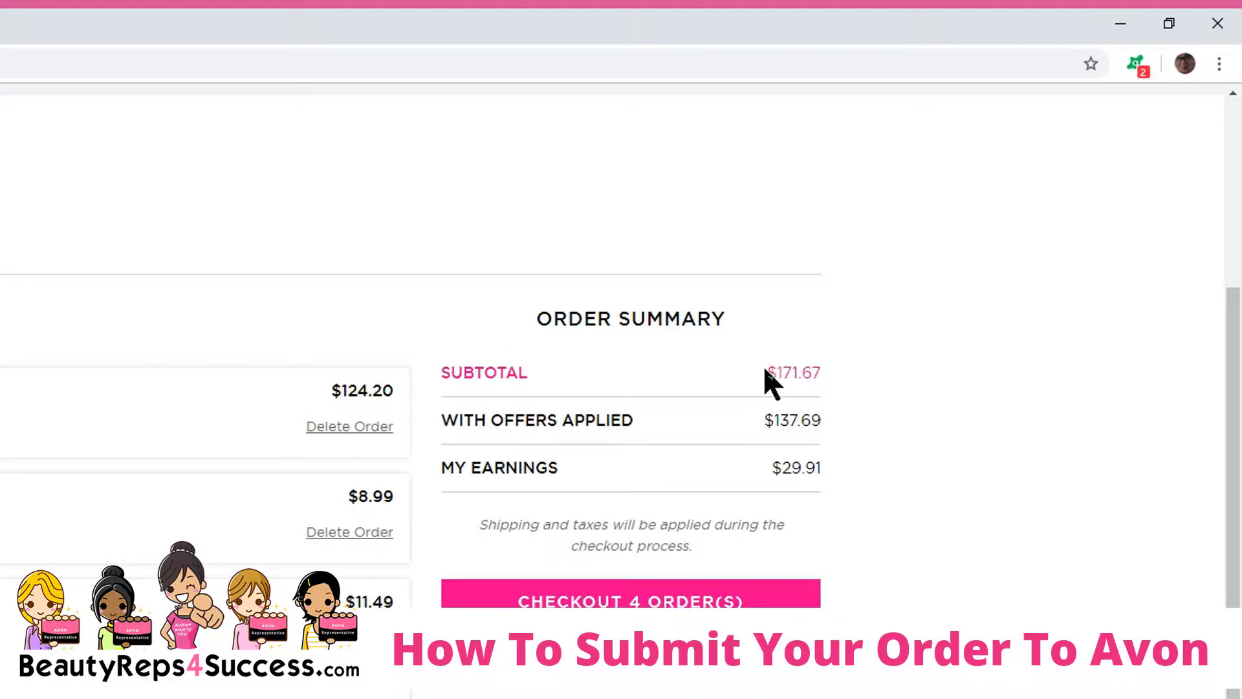
- Confirm the $171.67 subtotal and $137.69 total, then check out 4 orders without brochures
left_click_drag(767, 371, 803, 375)
left_click_drag(763, 419, 817, 420)
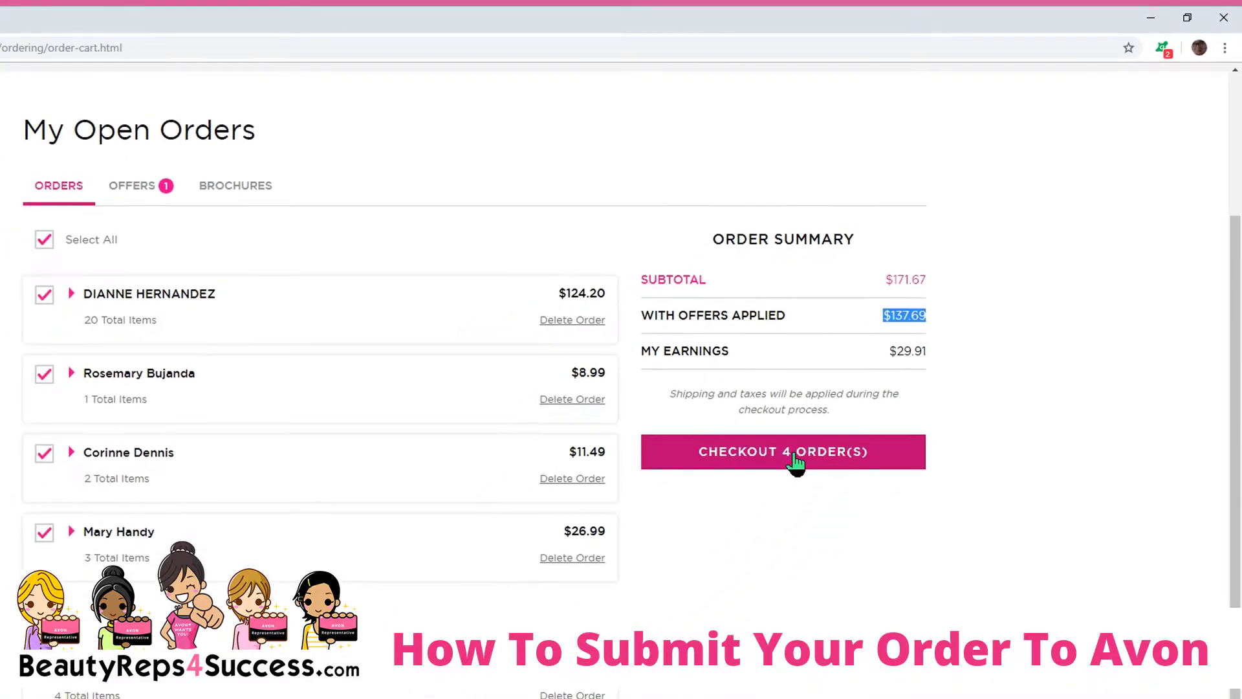
left_click(795, 454)
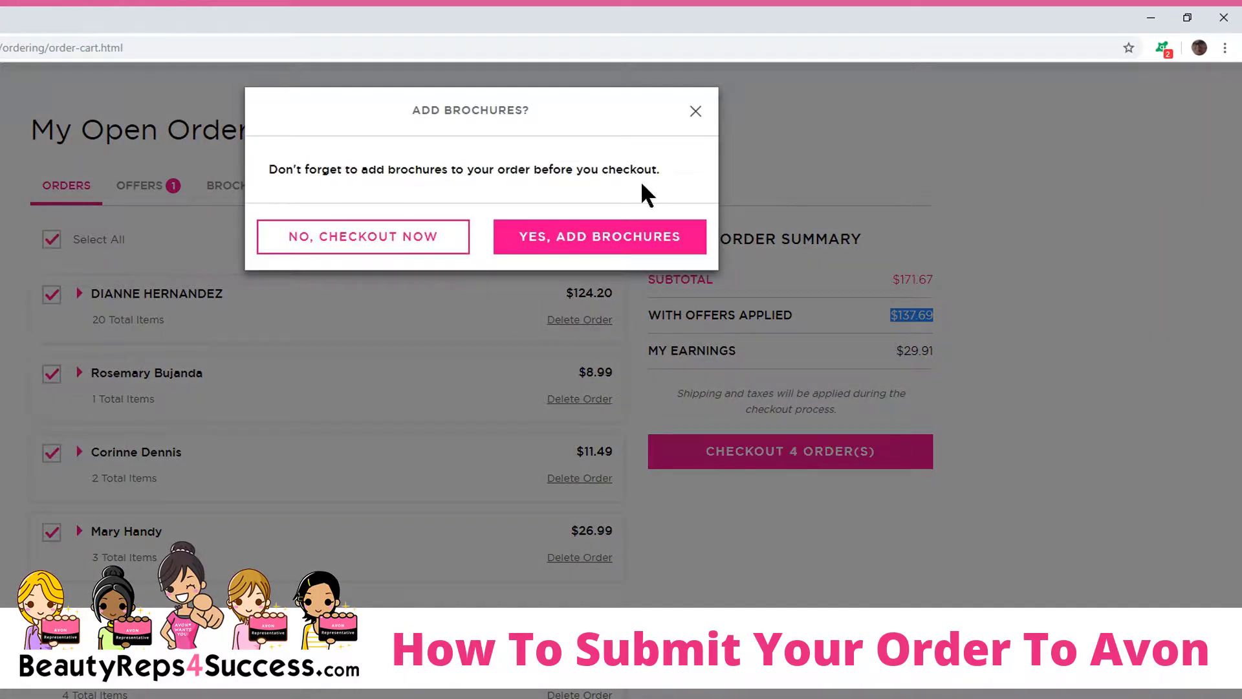
left_click(393, 240)
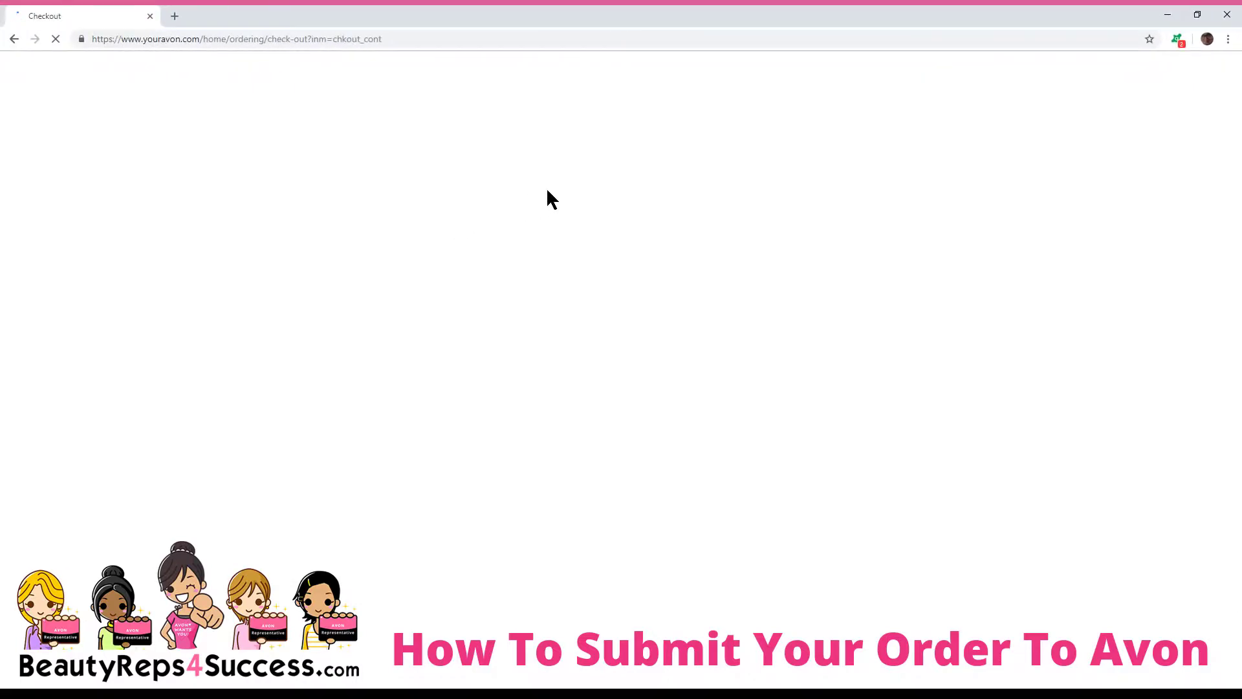
- Scroll through the checkout's 26 items, ground-shipping estimate, payment and $125.68 order total
scroll(546, 187, "down", 1)
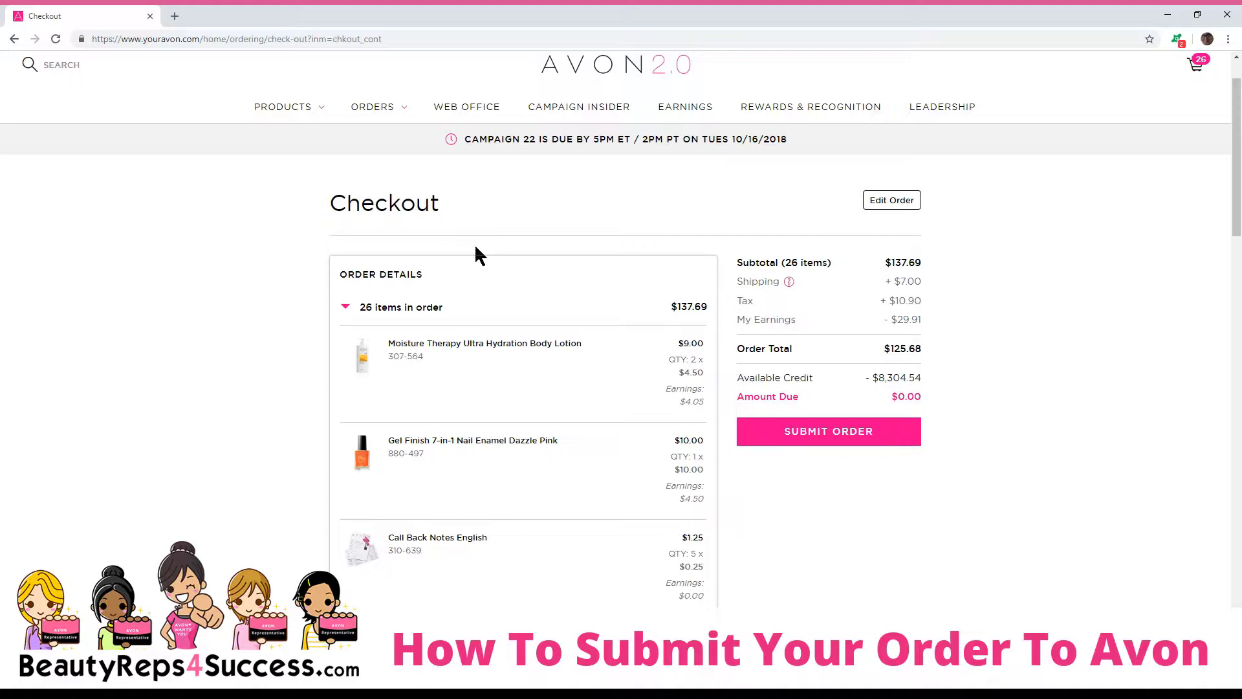
scroll(460, 252, "down", 2)
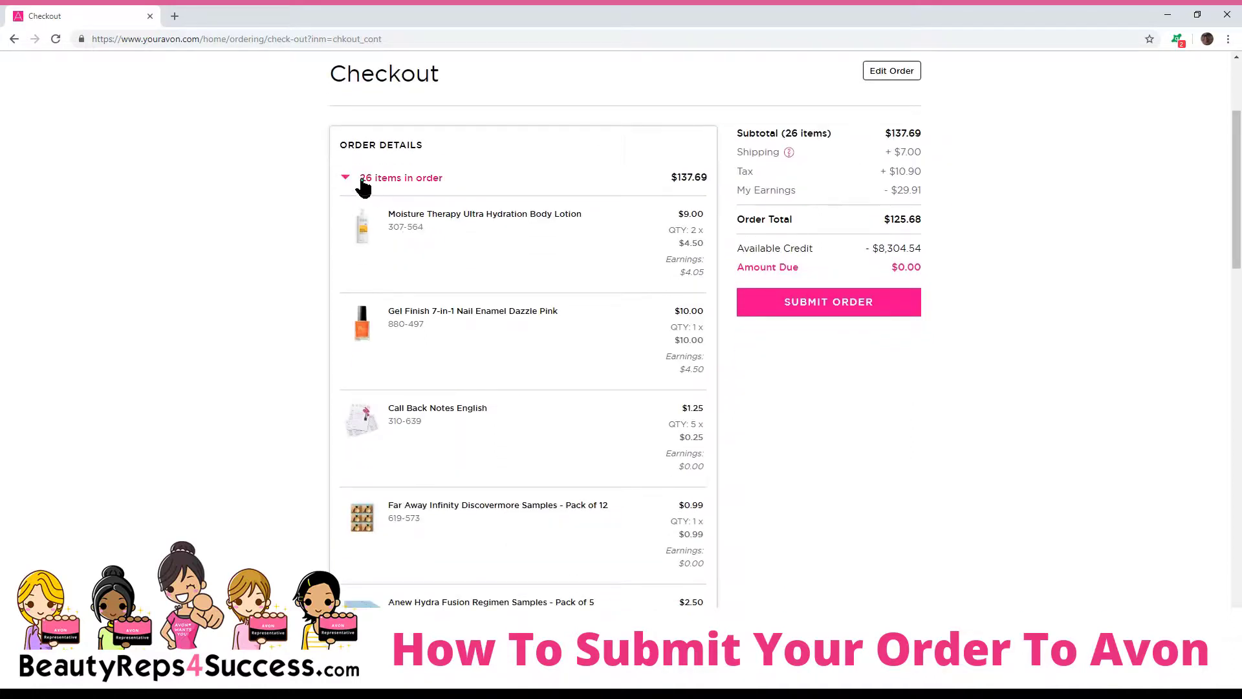
scroll(468, 205, "down", 8)
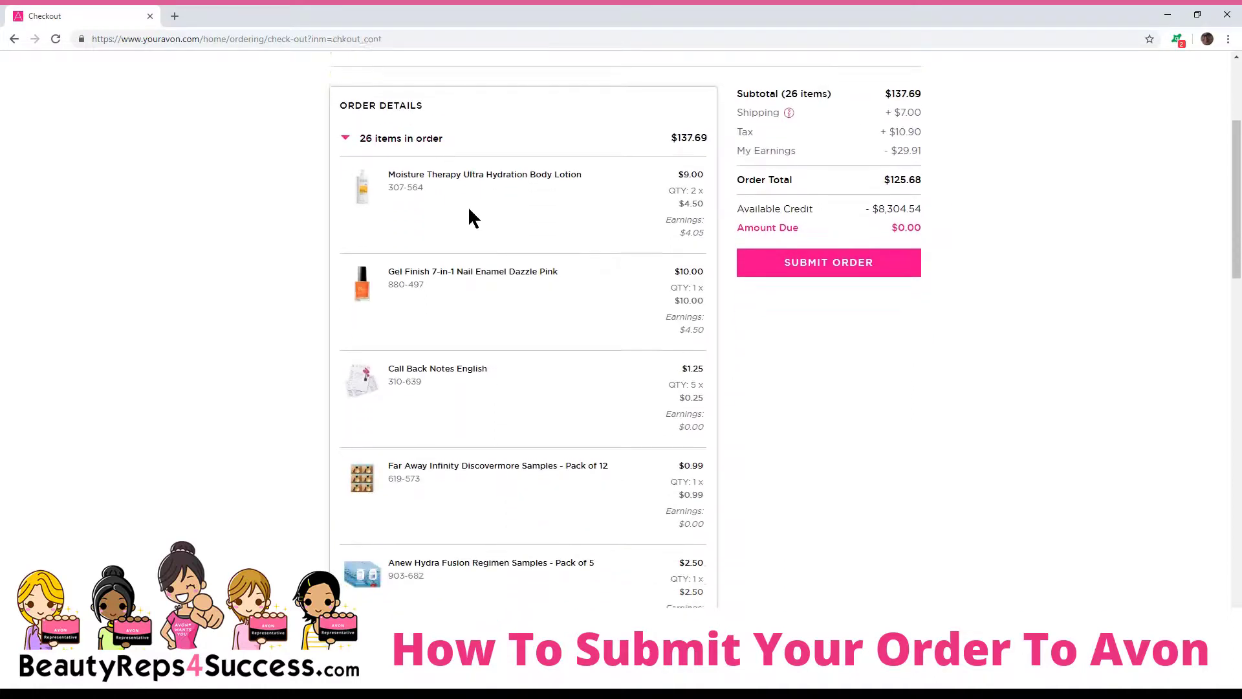
scroll(473, 227, "down", 16)
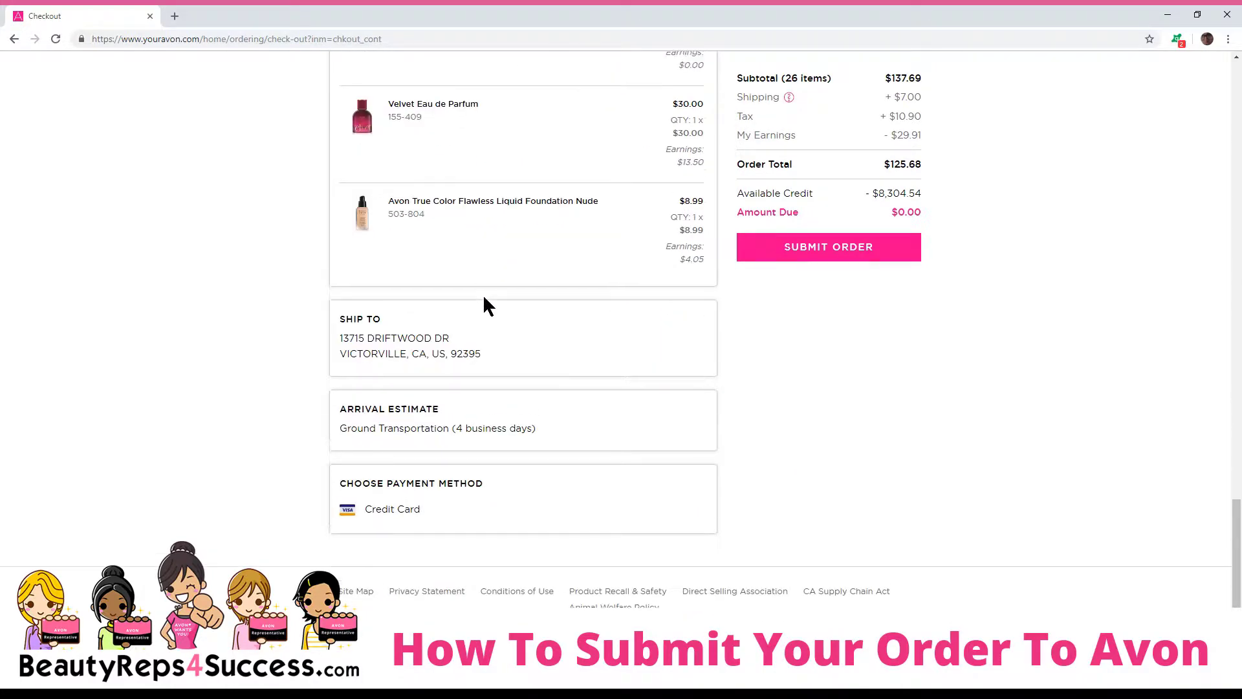
scroll(485, 296, "up", 2)
scroll(485, 296, "down", 2)
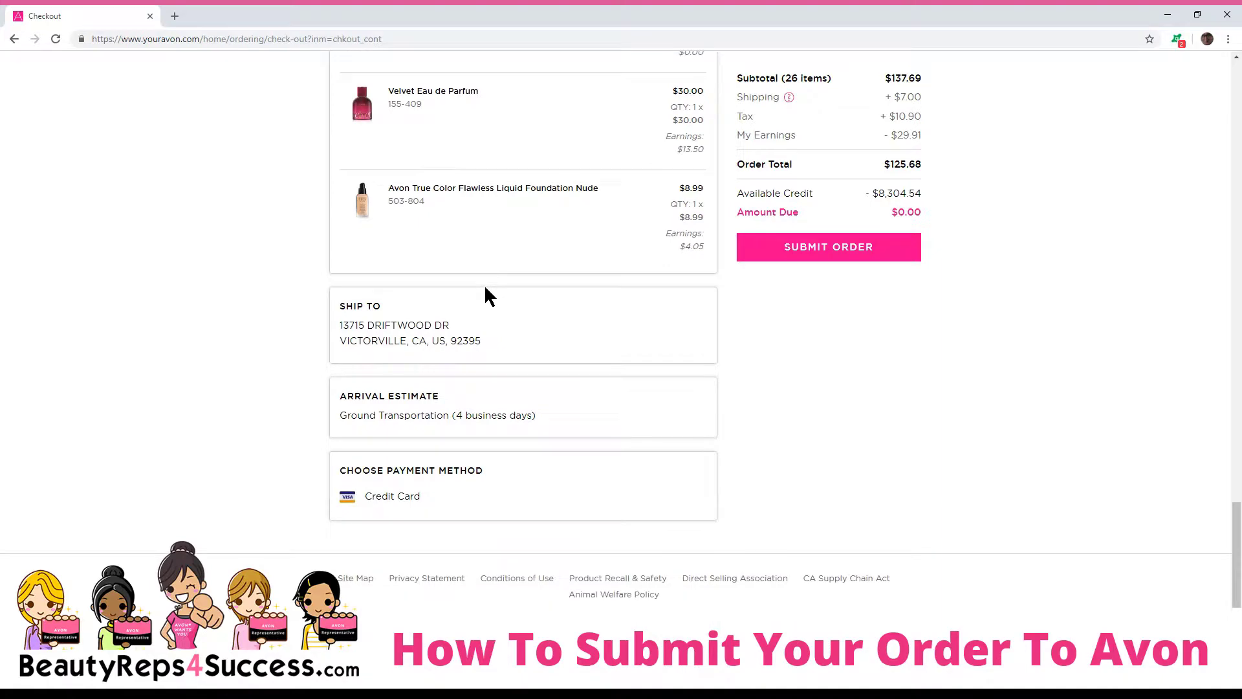
scroll(486, 294, "up", 9)
scroll(486, 285, "up", 8)
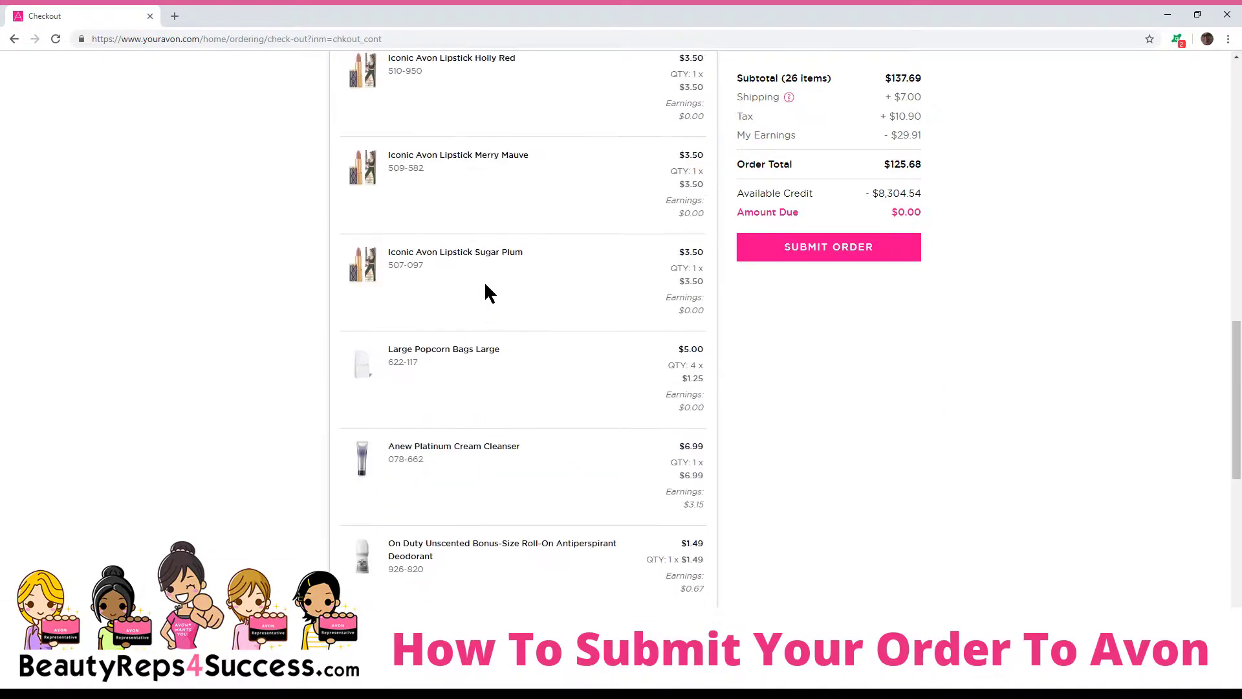
scroll(934, 220, "up", 2)
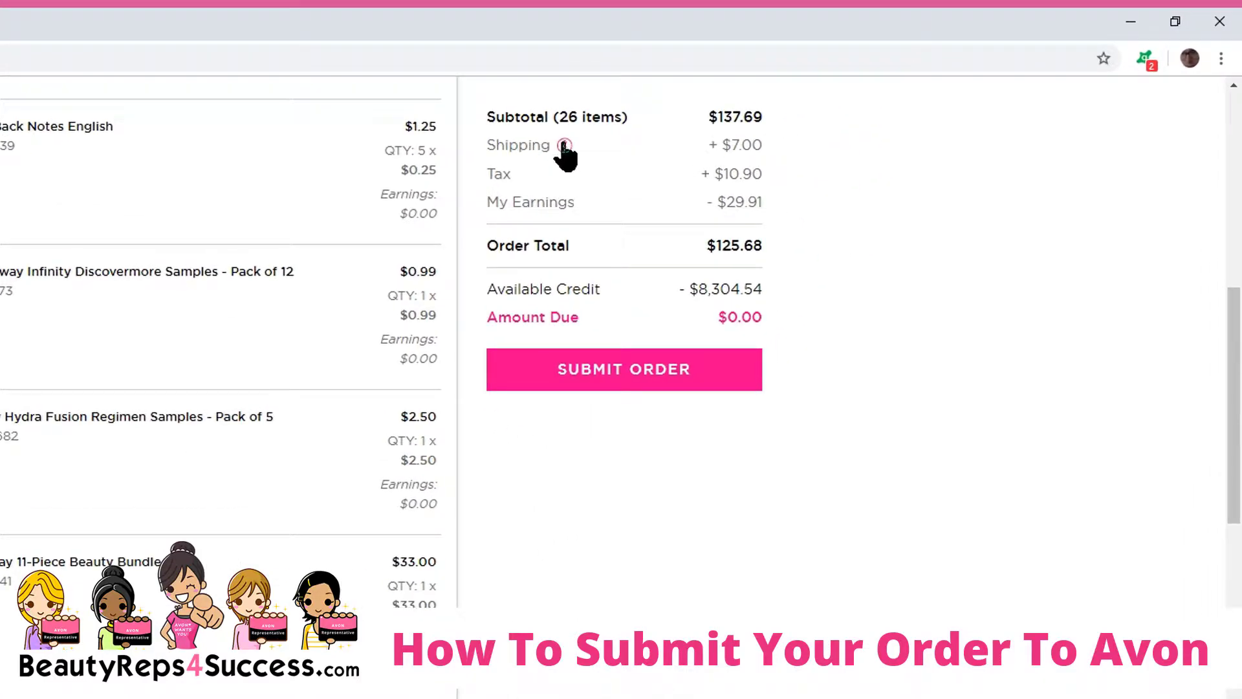
left_click(564, 144)
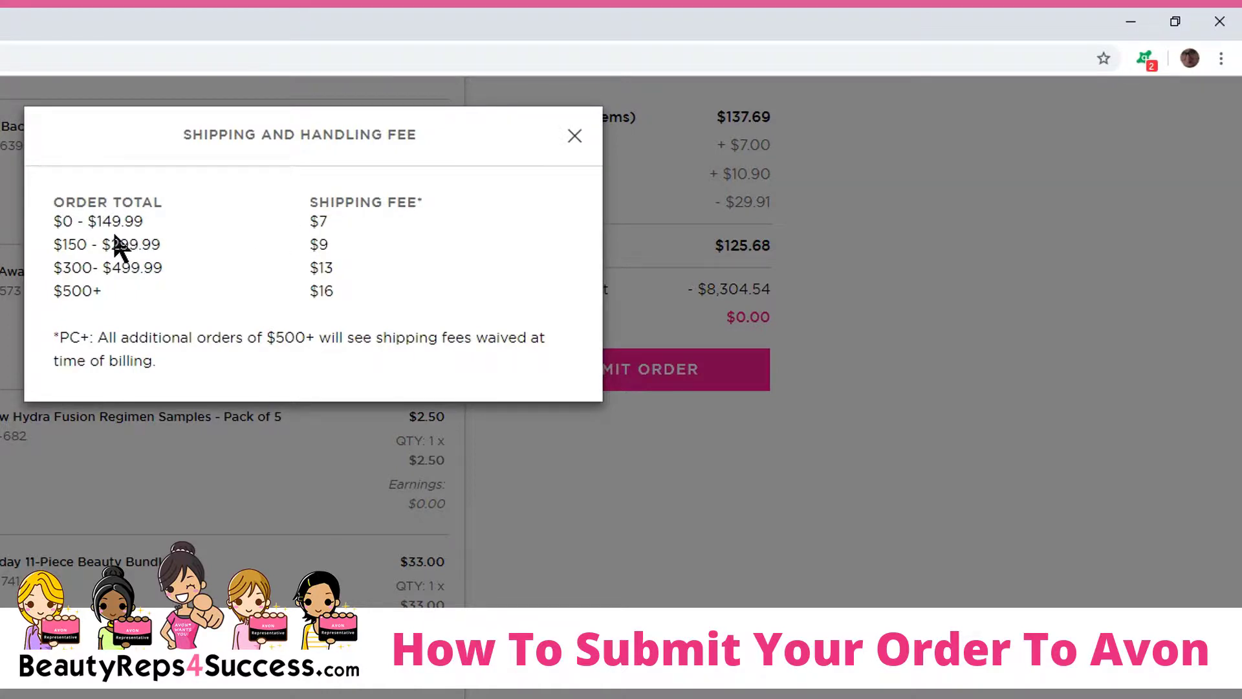
left_click(574, 136)
scroll(893, 183, "up", 2)
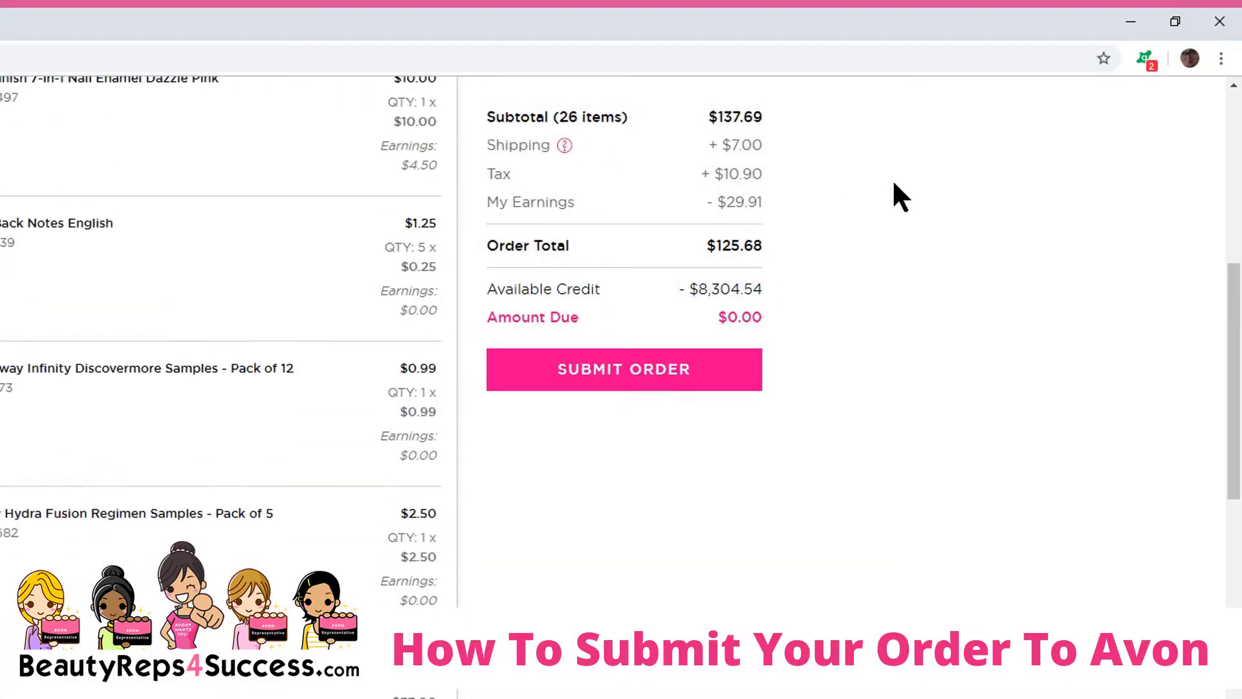
left_click_drag(715, 172, 776, 185)
left_click(776, 175)
left_click_drag(707, 201, 771, 196)
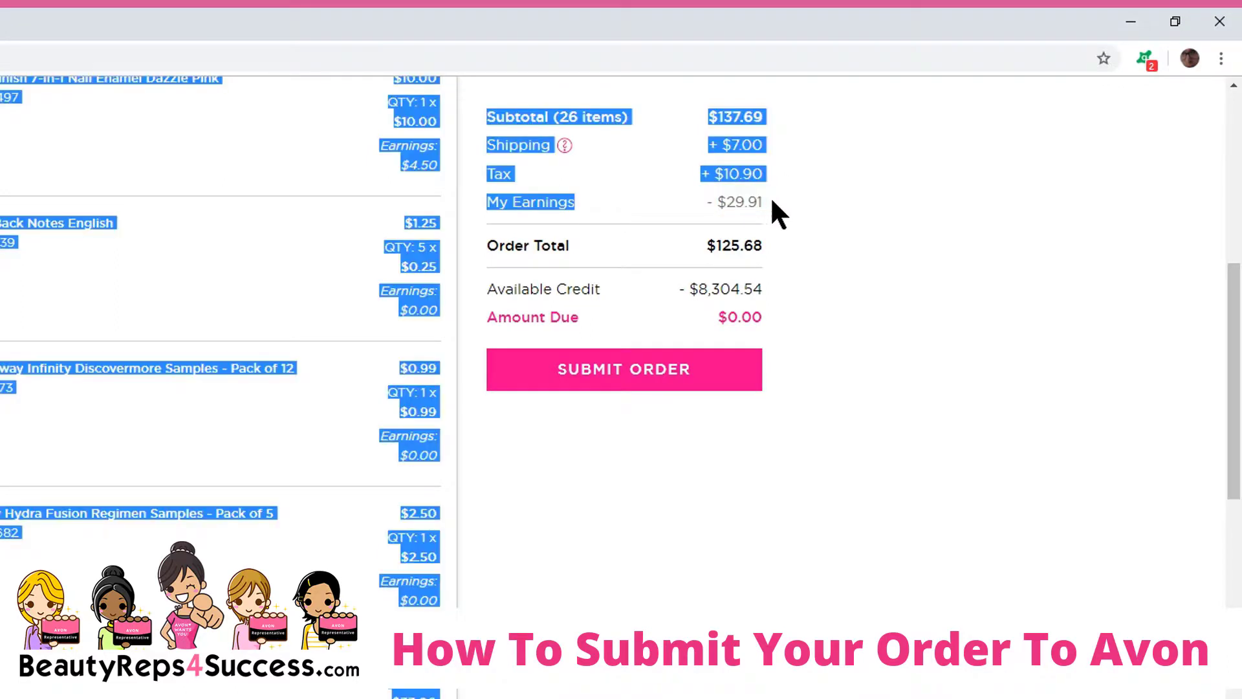
left_click(714, 201)
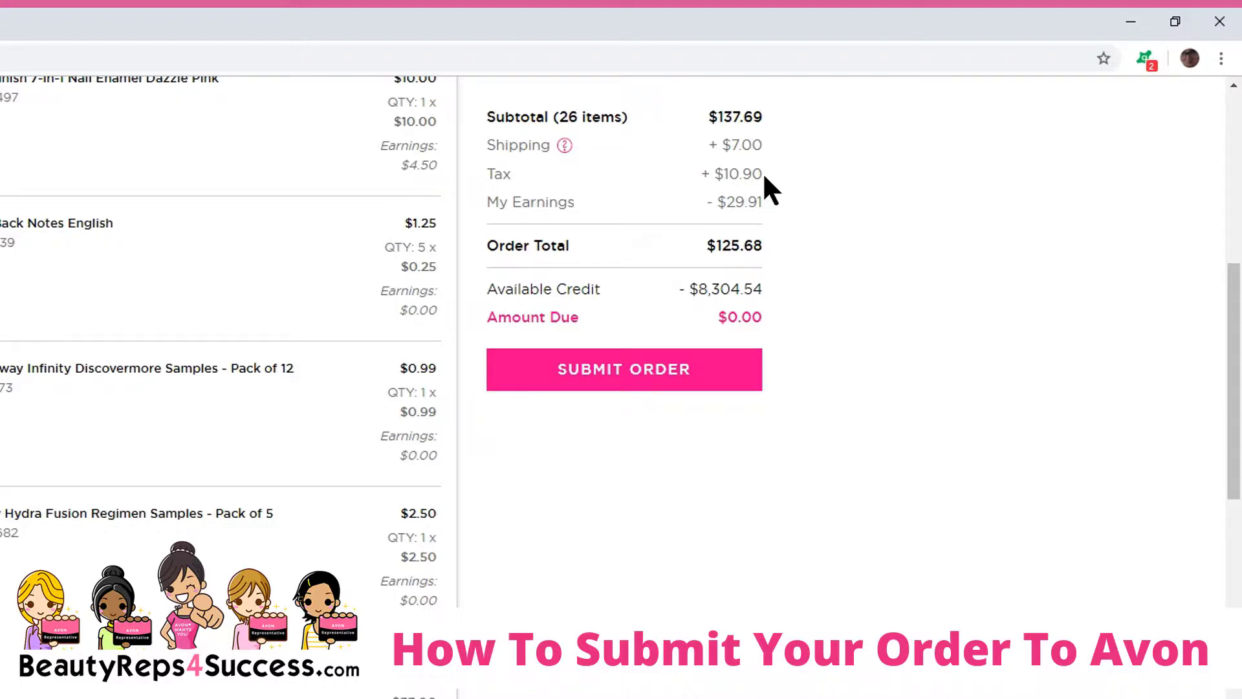
scroll(888, 226, "up", 5)
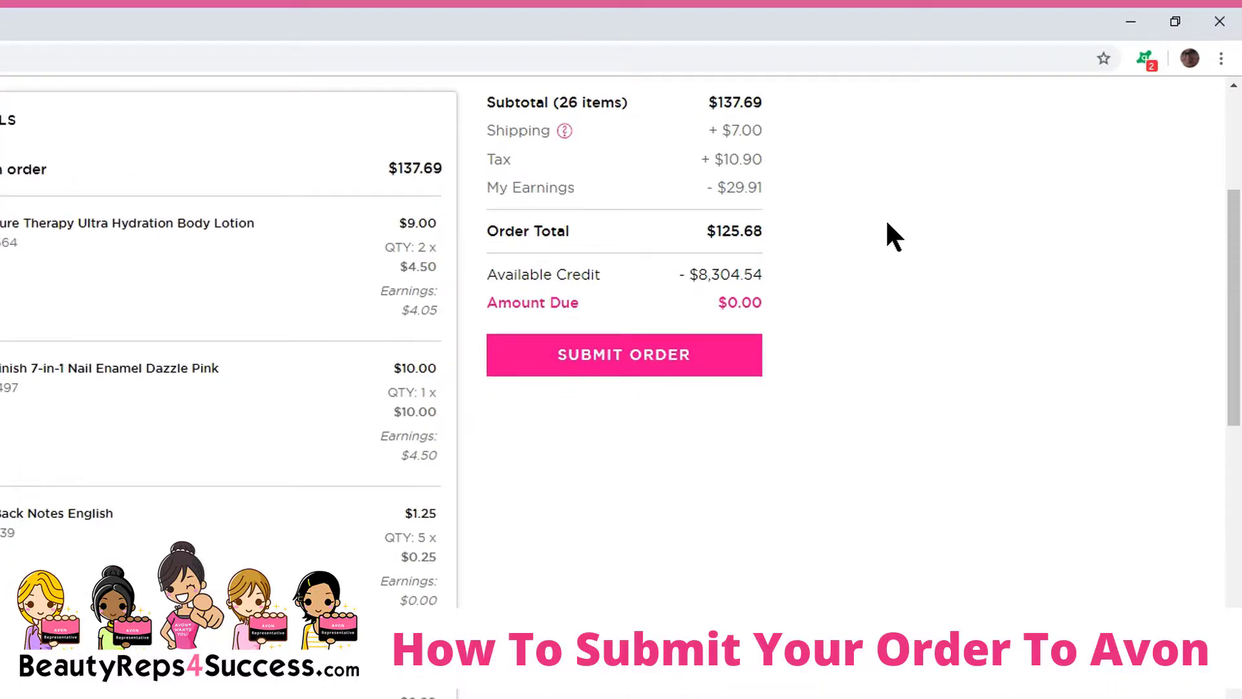